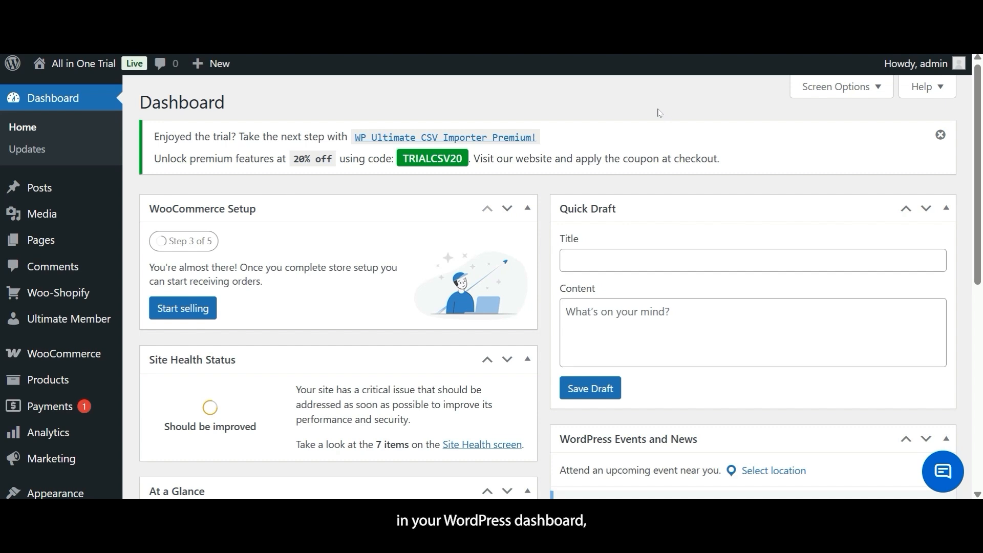
- Bring up the Woo-Shopify Authentication page with its empty WooCommerce and Shopify credential forms
click(66, 293)
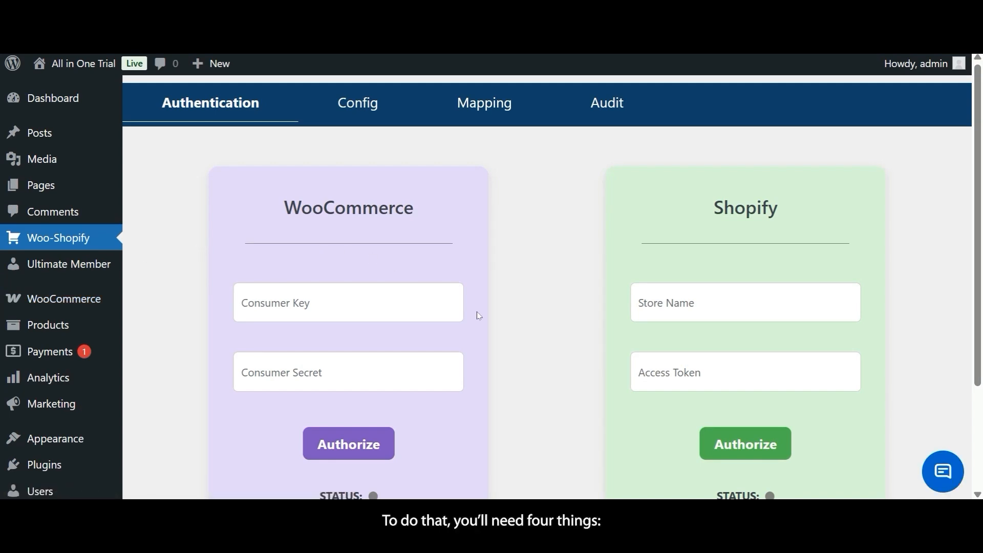
scroll(478, 315, down, 1)
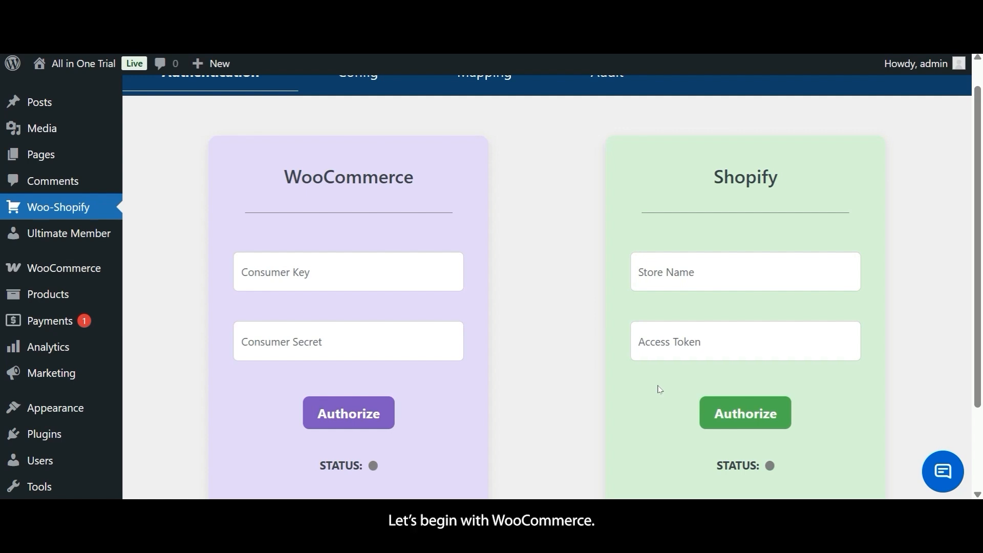
mouse_move(100, 274)
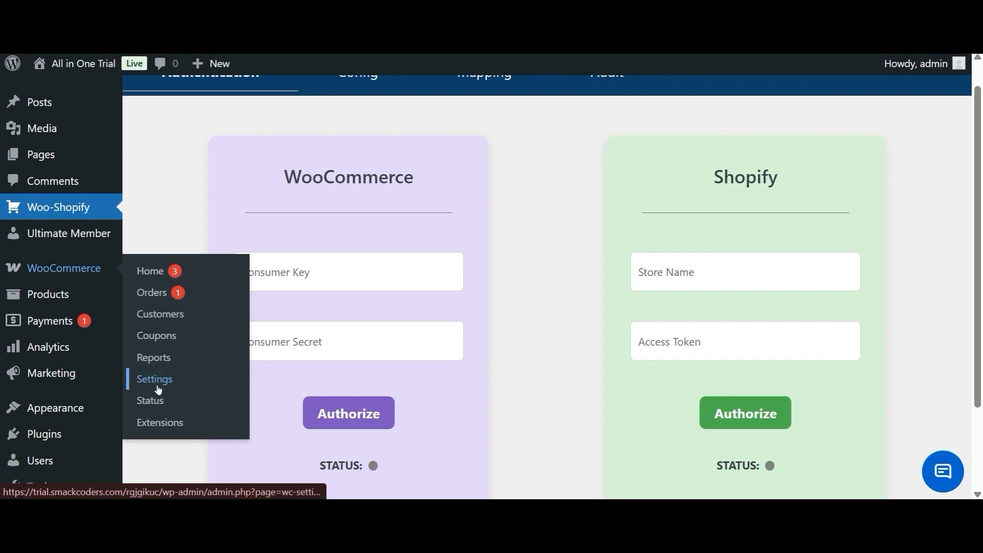
- Start a new API key under WooCommerce Settings > Advanced > REST API
click(154, 379)
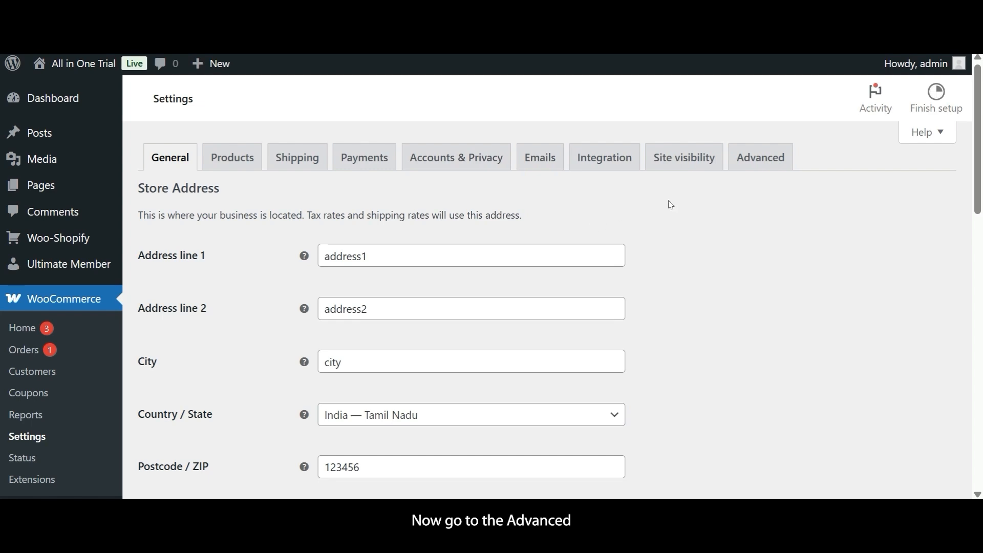
click(774, 162)
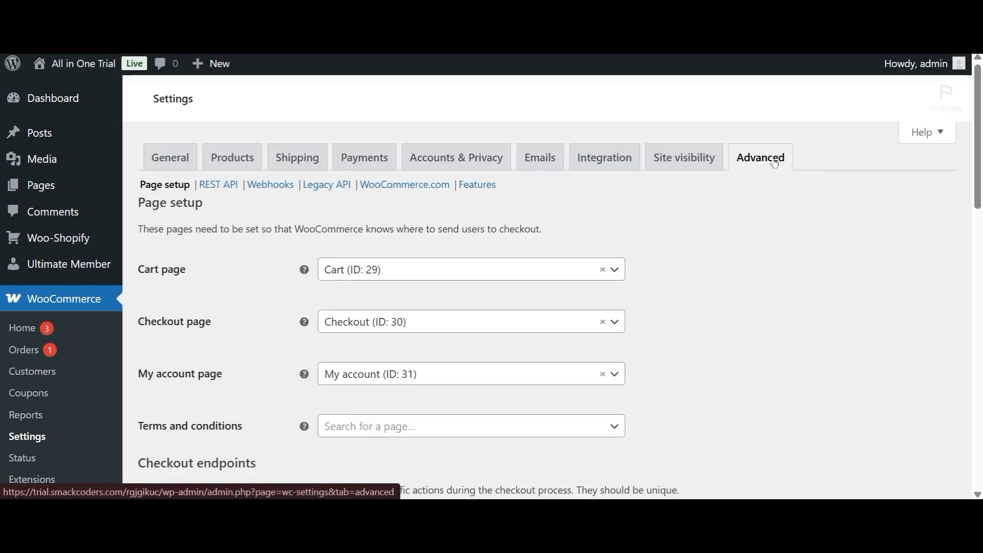
click(218, 187)
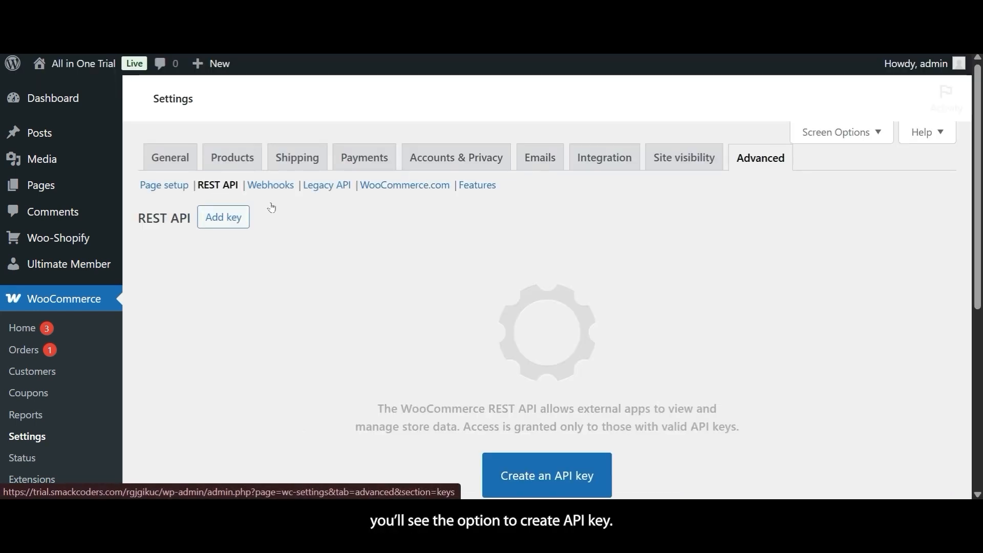
click(547, 476)
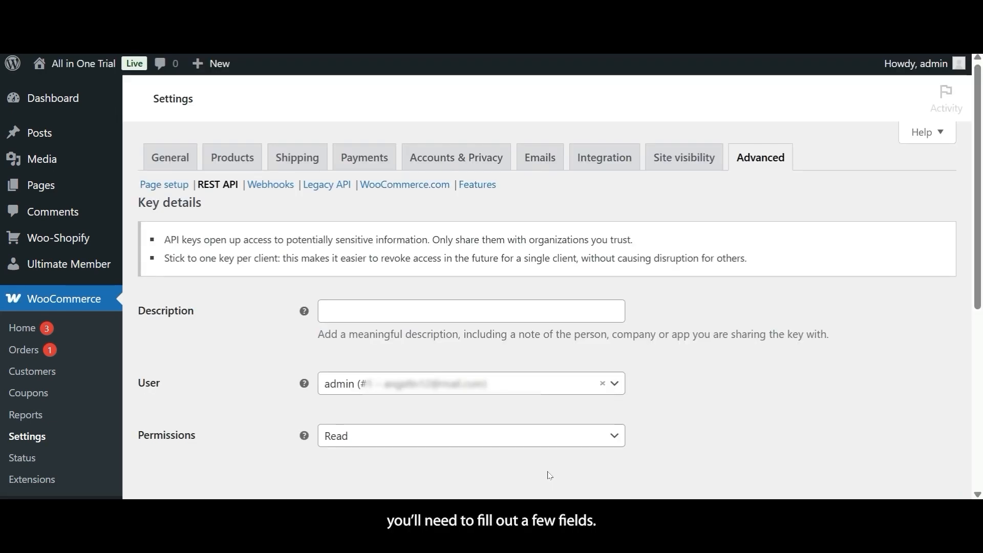
- Describe the new API key as 'testing' and give it Read/Write permissions
scroll(547, 474, down, 1)
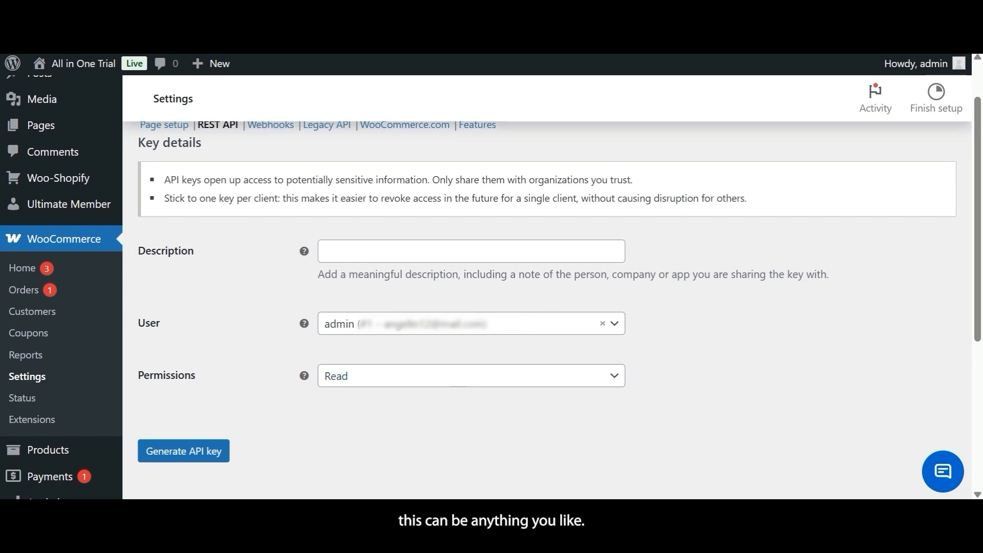
click(371, 248)
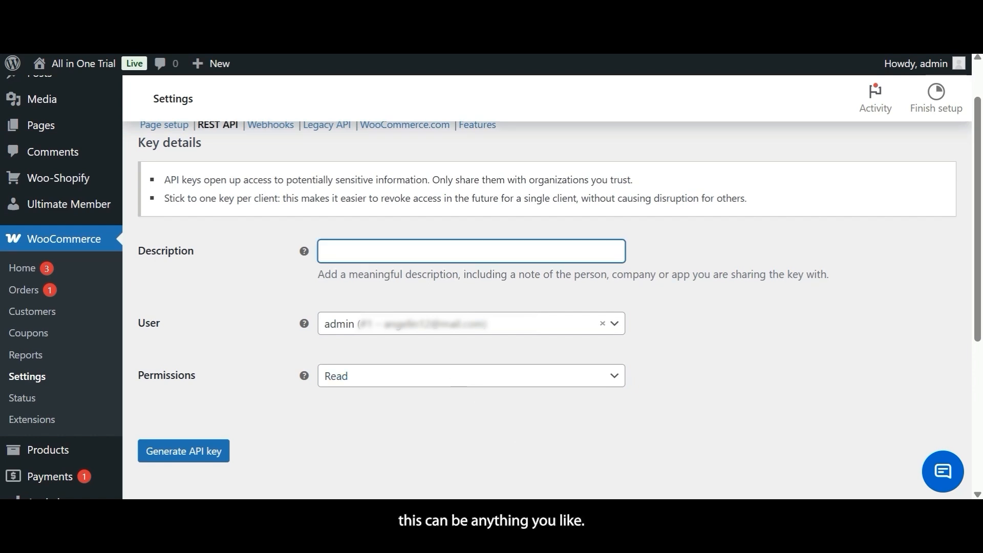
text(testing)
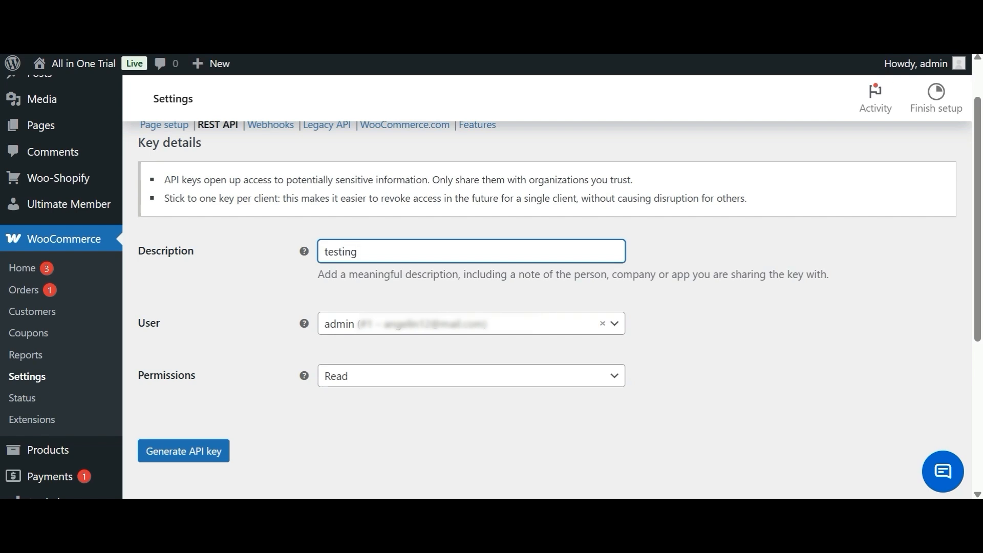
scroll(397, 325, down, 1)
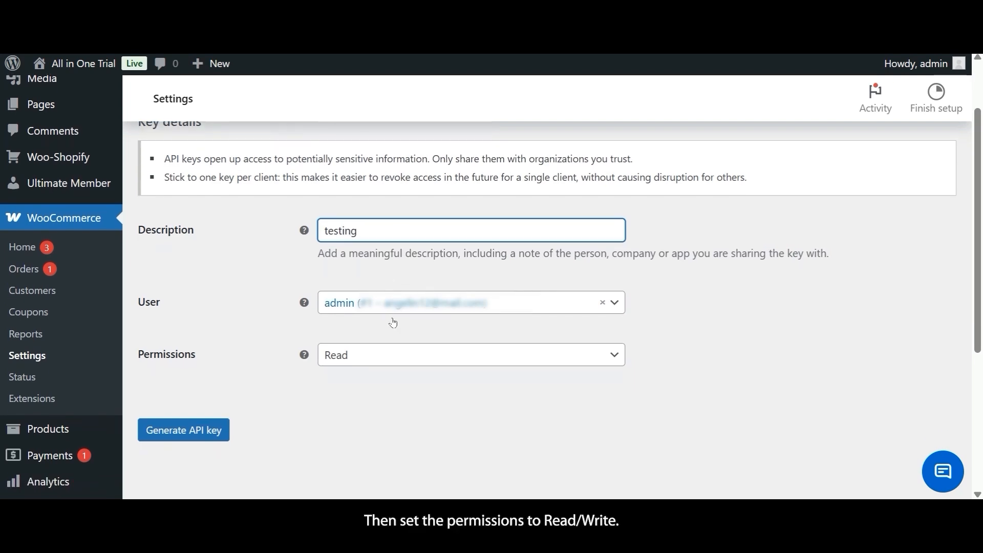
click(407, 359)
click(407, 371)
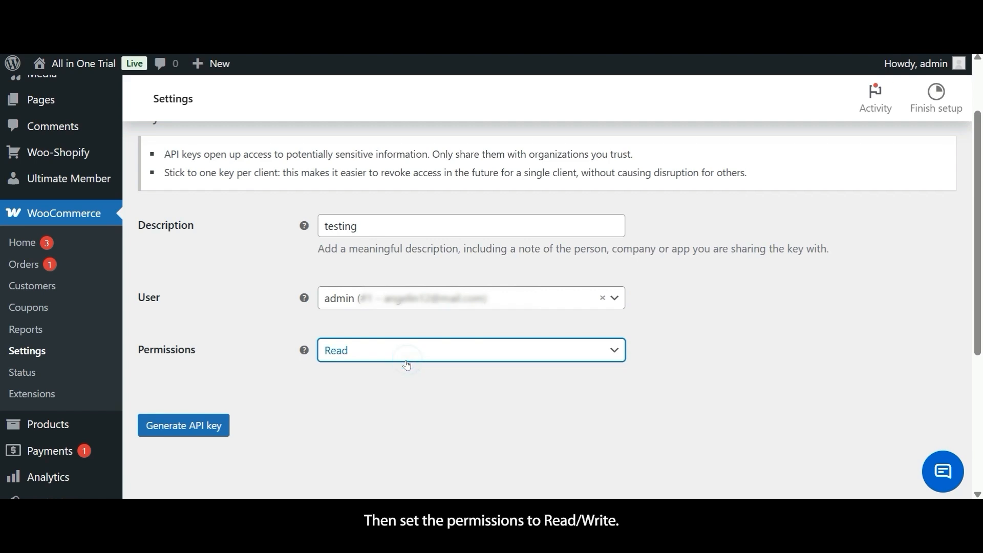
click(406, 353)
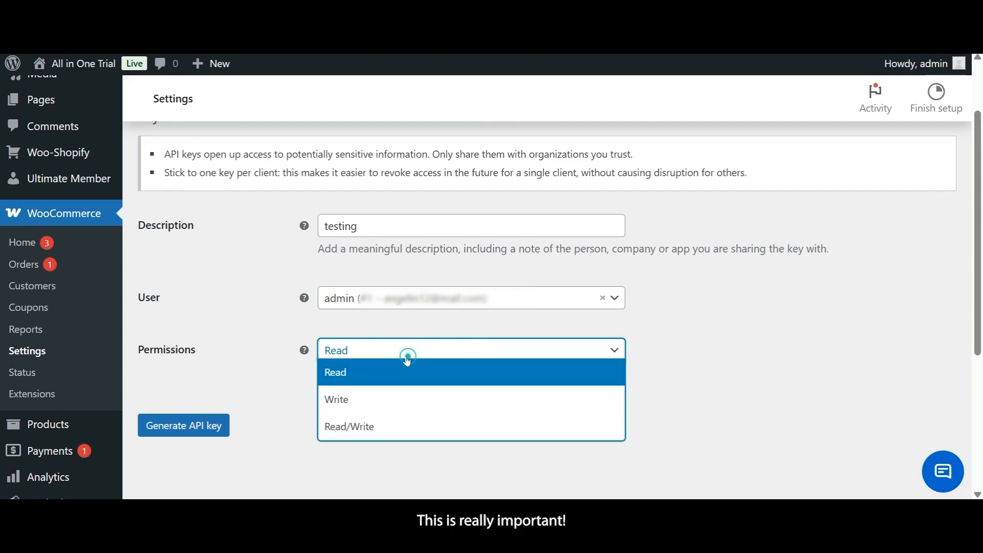
click(385, 426)
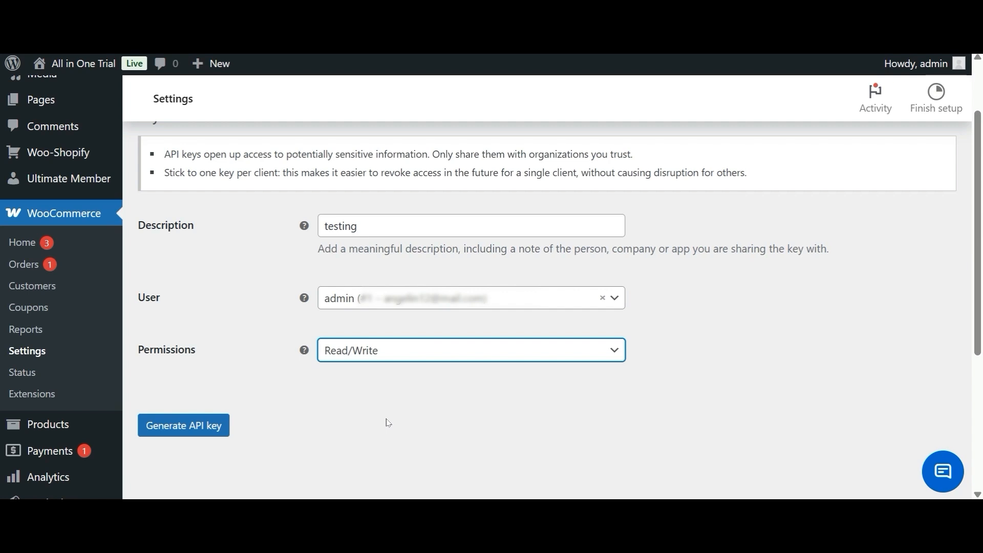
- Generate the 'testing' API key, then copy its consumer key and consumer secret
click(214, 433)
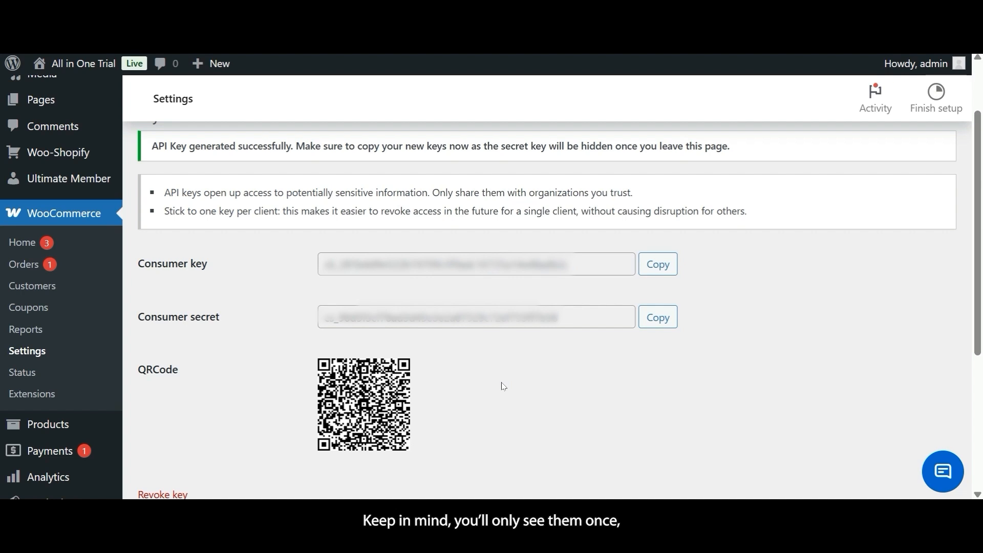
scroll(504, 386, down, 1)
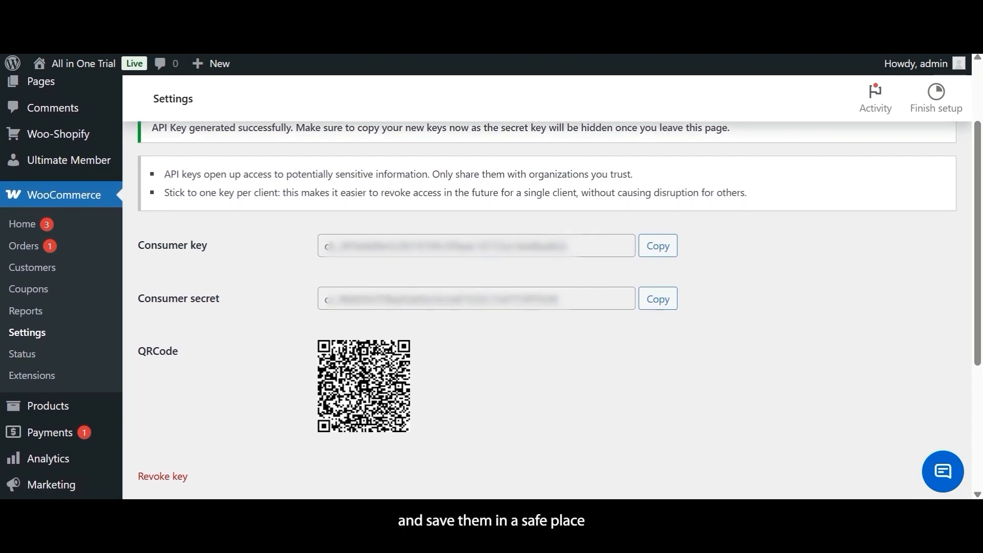
click(654, 246)
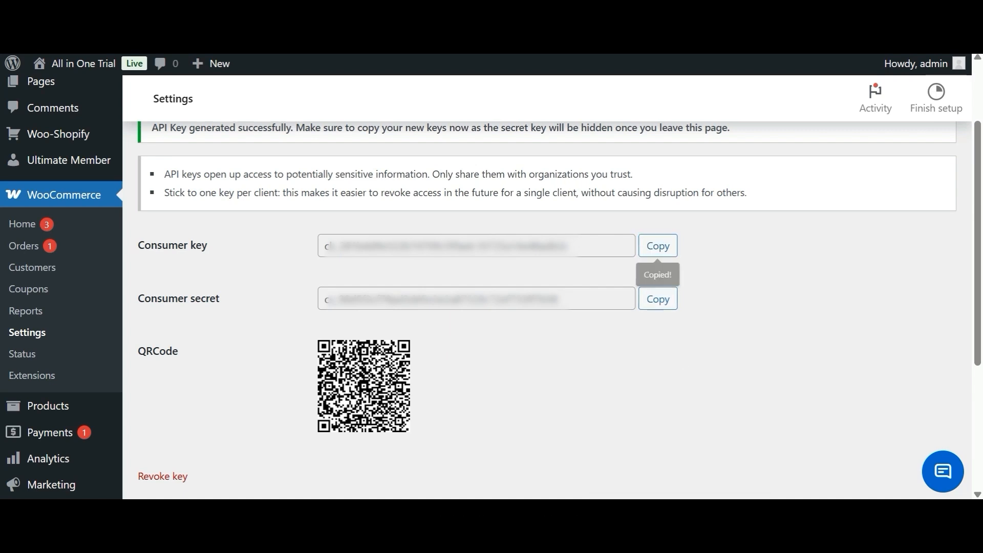
click(655, 304)
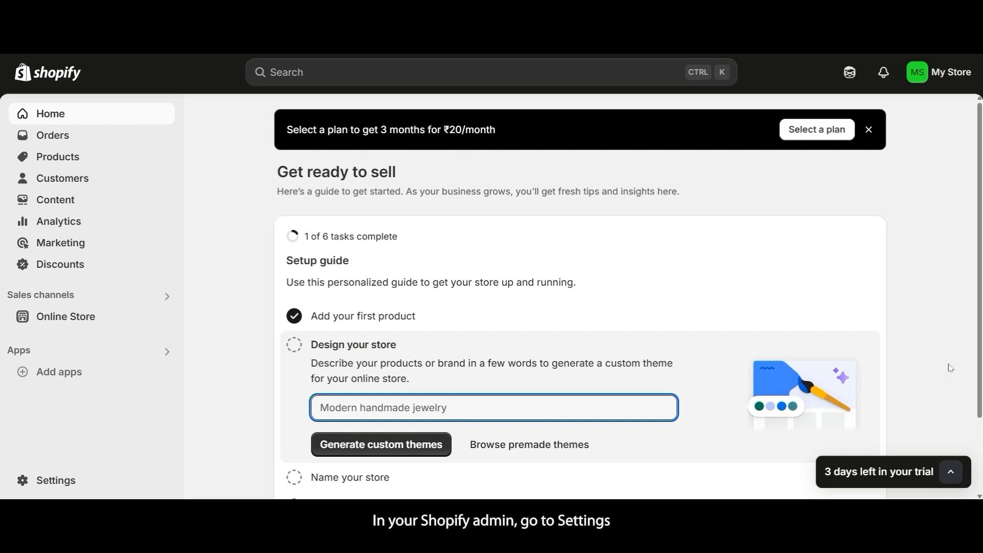
- Reach Shopify's Develop apps page via Settings > Apps and sales channels
click(70, 487)
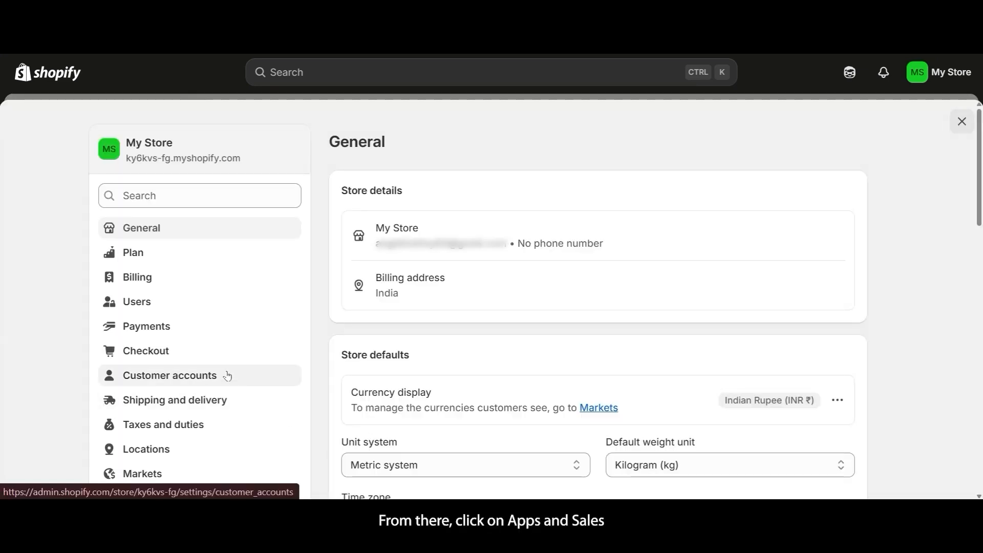
scroll(227, 376, down, 3)
click(230, 351)
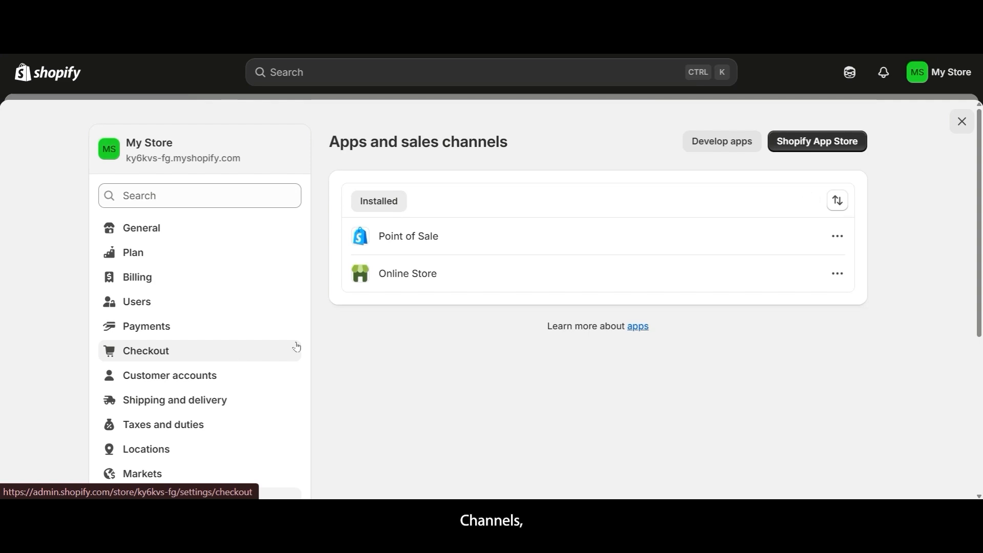
click(704, 146)
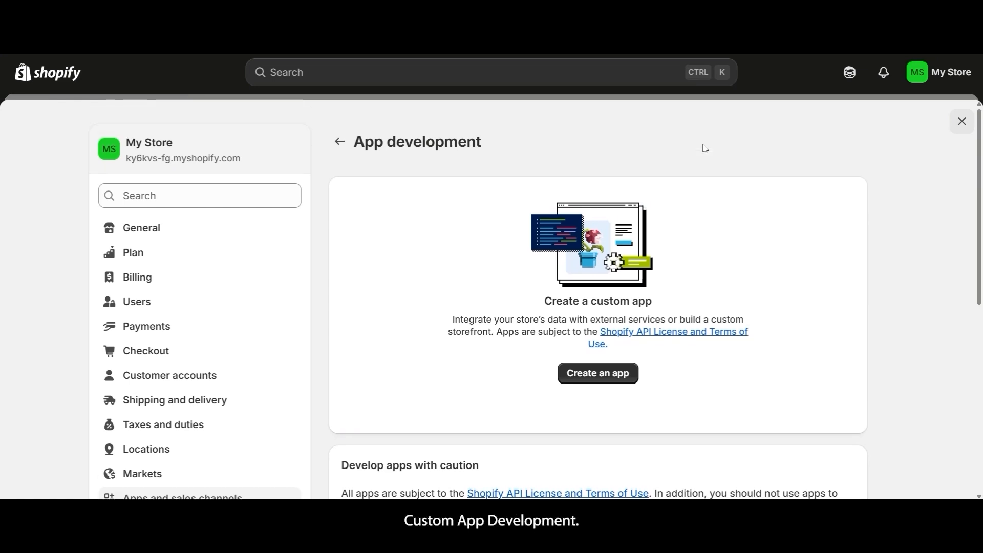
scroll(704, 148, down, 1)
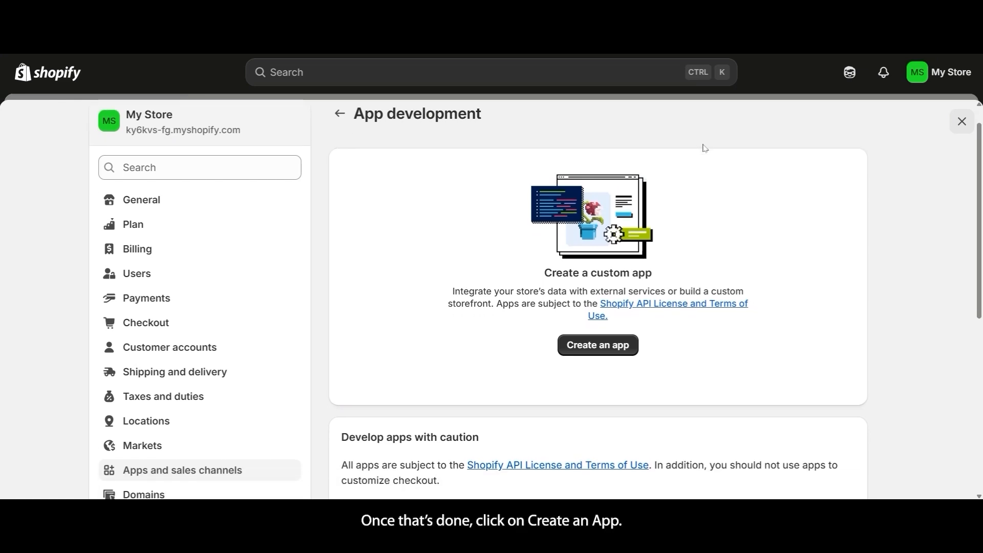
- Create a Shopify custom app with the app name 'testing'
click(620, 345)
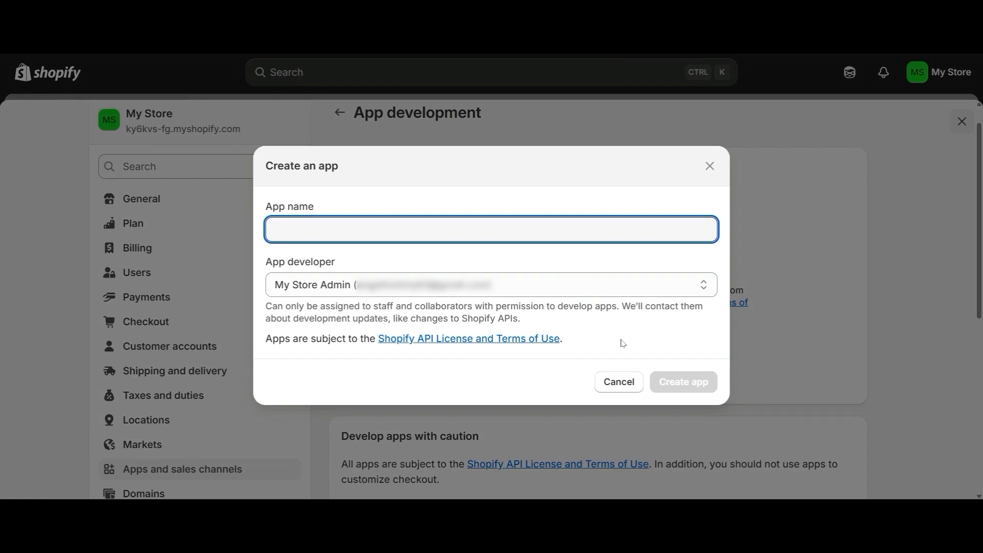
text(testing)
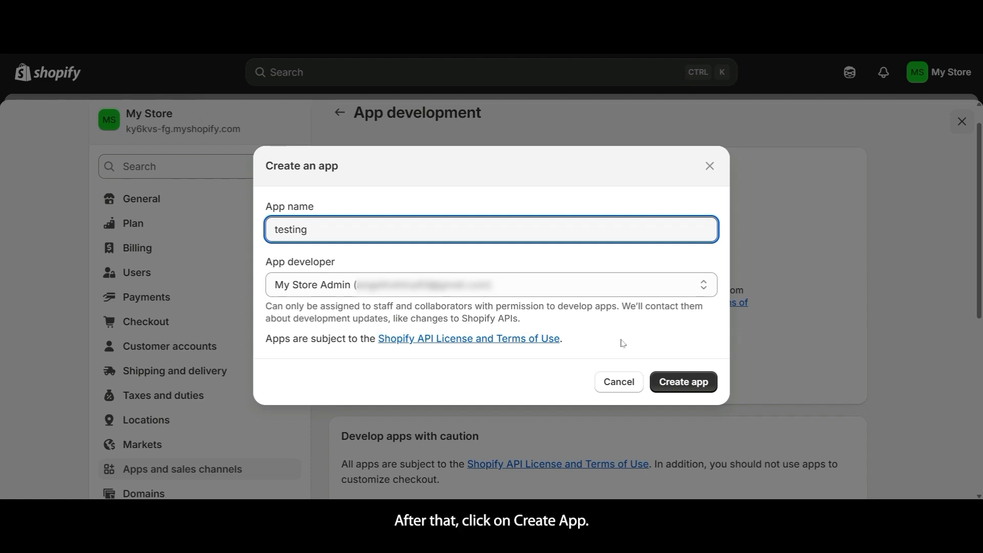
click(667, 388)
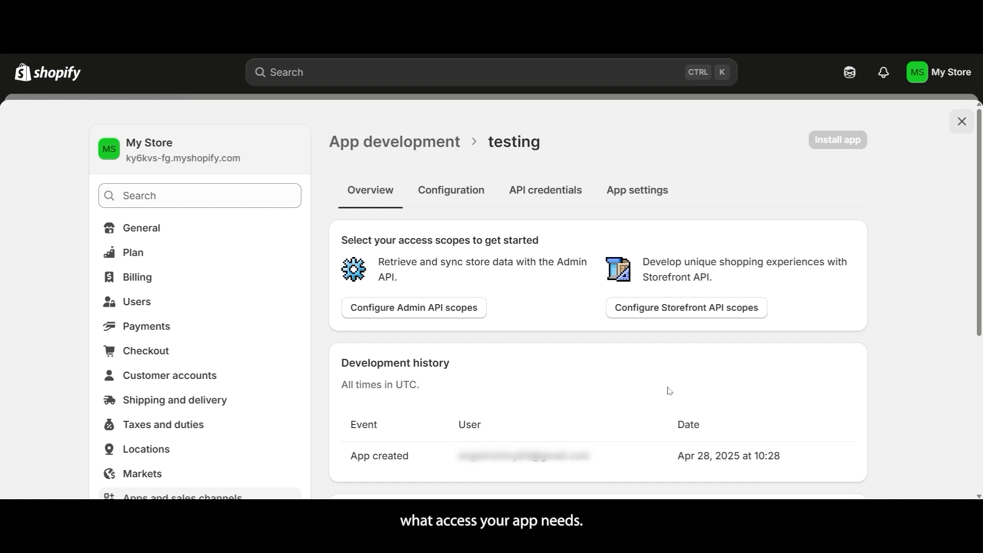
- Tick the Admin API scopes from analytics and apps through customers, discounts, draft orders, files and fulfillments
click(442, 314)
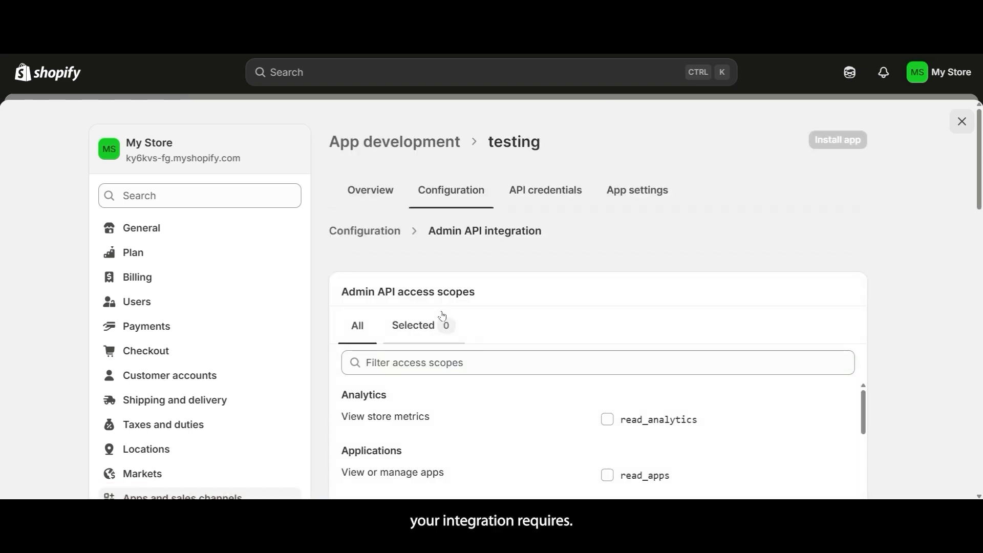
scroll(636, 406, down, 2)
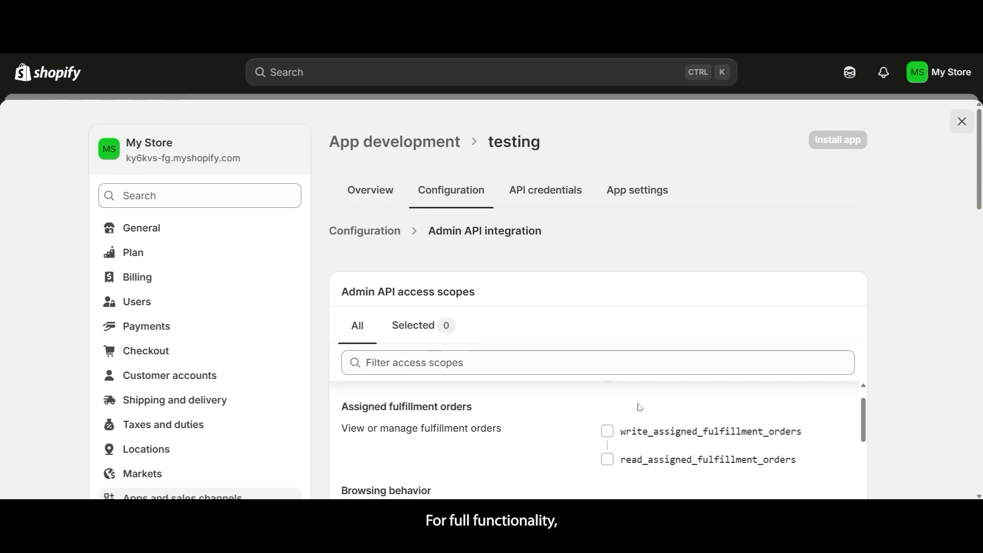
scroll(622, 453, up, 2)
click(608, 419)
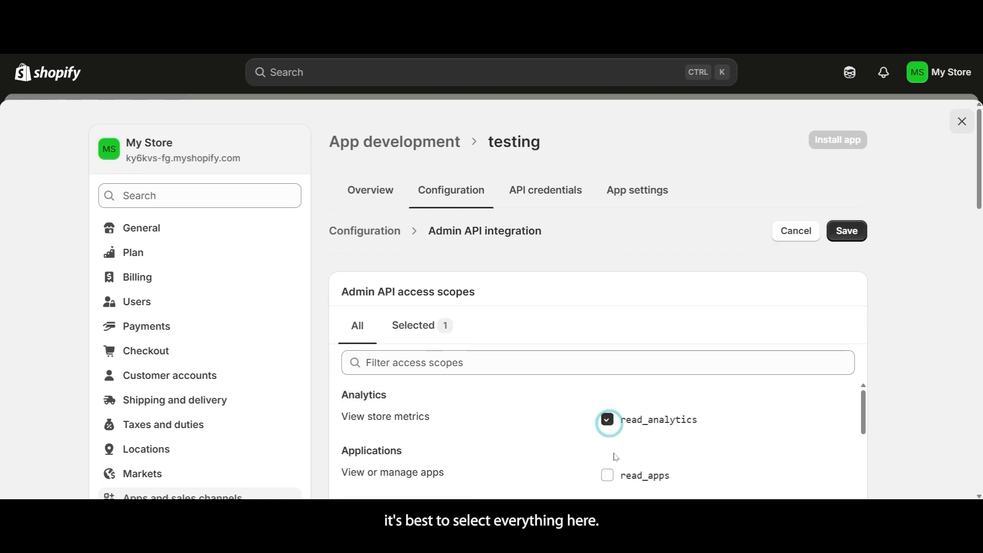
click(608, 475)
scroll(610, 472, down, 2)
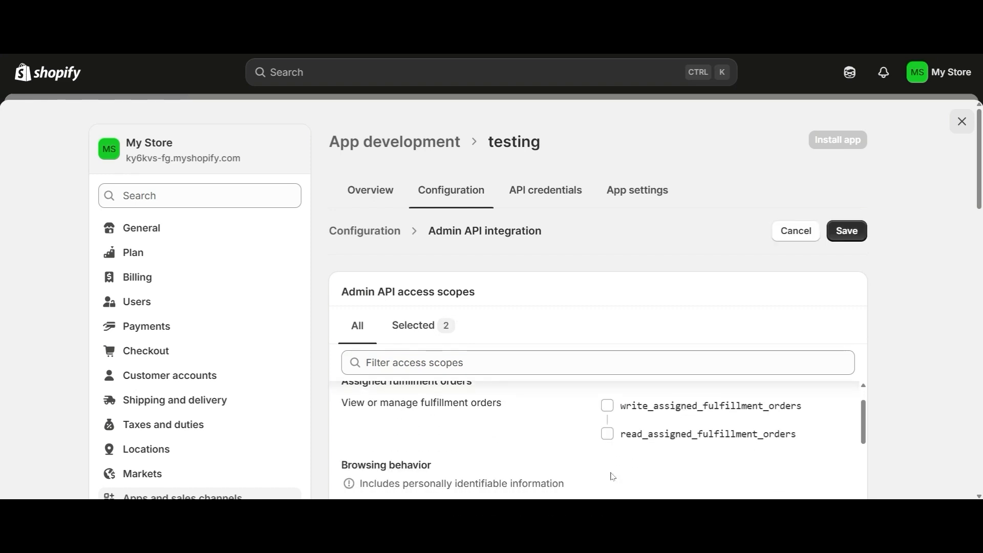
click(608, 405)
scroll(611, 413, down, 1)
scroll(612, 414, down, 1)
click(608, 421)
scroll(735, 391, down, 1)
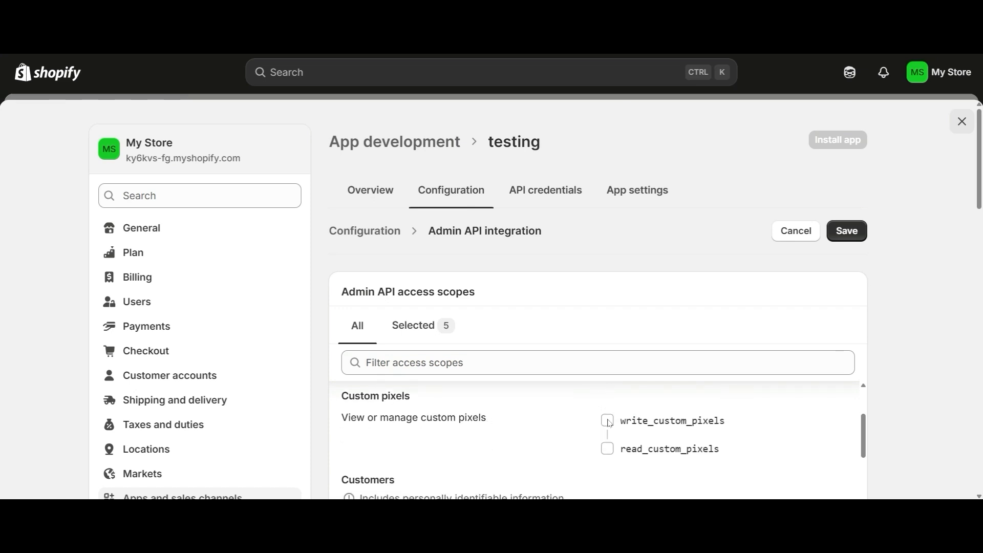
click(607, 417)
scroll(900, 387, down, 3)
click(608, 342)
click(607, 428)
scroll(608, 428, down, 3)
click(608, 345)
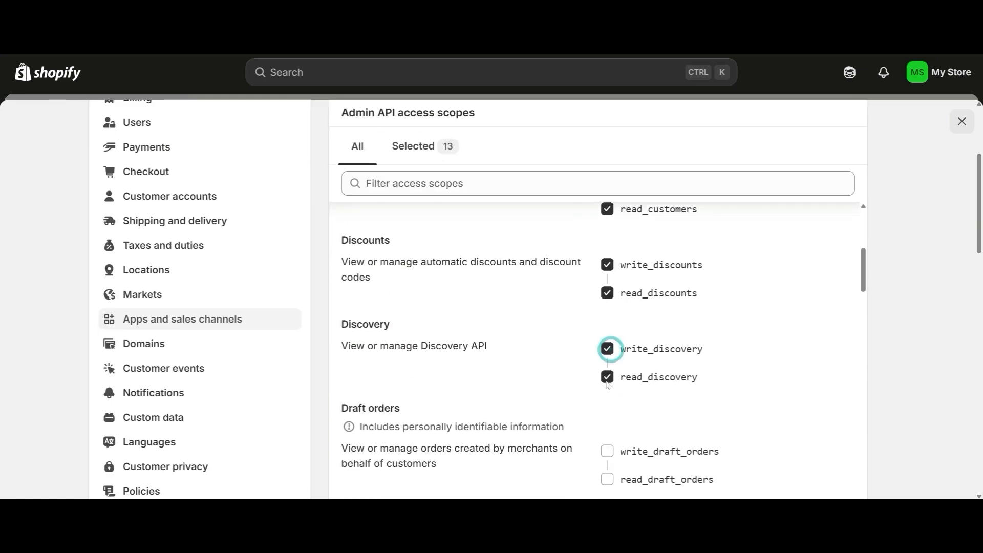
click(608, 450)
scroll(610, 392, down, 3)
click(607, 380)
click(608, 482)
scroll(607, 482, down, 3)
- Grant gift cards, inventory, locations, metaobjects, online store, orders, payment terms, price rules and products scopes
click(607, 408)
scroll(607, 408, down, 3)
click(607, 342)
click(606, 428)
scroll(606, 419, down, 3)
click(606, 408)
scroll(606, 408, down, 3)
click(606, 409)
scroll(606, 410, down, 3)
click(606, 410)
scroll(604, 411, down, 3)
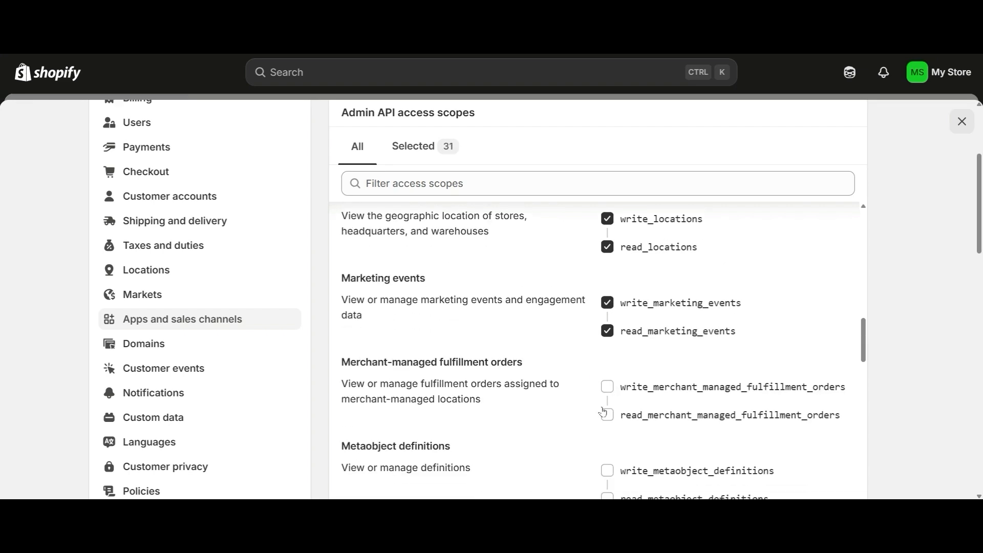
click(607, 392)
scroll(608, 393, down, 3)
click(608, 393)
scroll(608, 393, down, 3)
click(608, 394)
click(608, 394)
scroll(608, 394, down, 3)
click(609, 393)
scroll(608, 394, down, 3)
click(608, 389)
scroll(609, 389, down, 3)
click(608, 388)
scroll(608, 388, down, 3)
click(609, 361)
scroll(609, 361, down, 3)
click(608, 368)
click(609, 370)
scroll(608, 370, down, 3)
click(608, 351)
scroll(608, 352, down, 3)
click(608, 344)
scroll(608, 345, down, 3)
click(608, 360)
- Grant returns, sales channels, script tags, shipping, locales, markets, payments, store credit, translations and checkout scopes
scroll(610, 358, down, 6)
click(610, 357)
scroll(611, 357, down, 3)
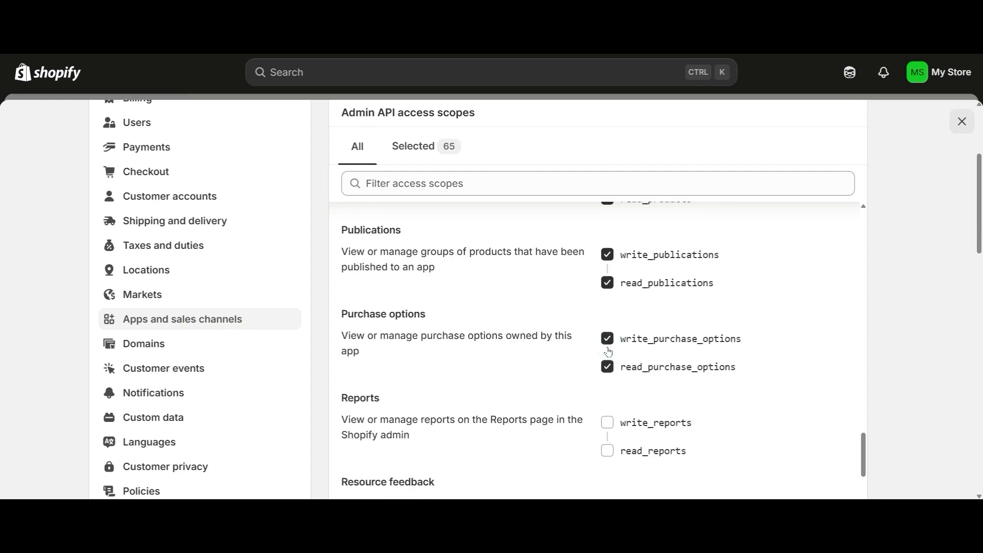
scroll(609, 352, down, 2)
click(608, 432)
scroll(608, 419, down, 3)
click(607, 408)
scroll(607, 415, down, 2)
click(608, 423)
scroll(608, 404, down, 3)
click(608, 389)
scroll(611, 394, down, 2)
click(610, 401)
scroll(610, 399, down, 2)
click(609, 399)
scroll(609, 400, down, 3)
click(609, 400)
scroll(611, 399, down, 2)
click(610, 398)
scroll(610, 398, down, 1)
click(609, 399)
click(607, 459)
scroll(608, 456, down, 2)
click(609, 456)
scroll(608, 454, down, 2)
click(608, 434)
click(607, 450)
scroll(607, 445, down, 1)
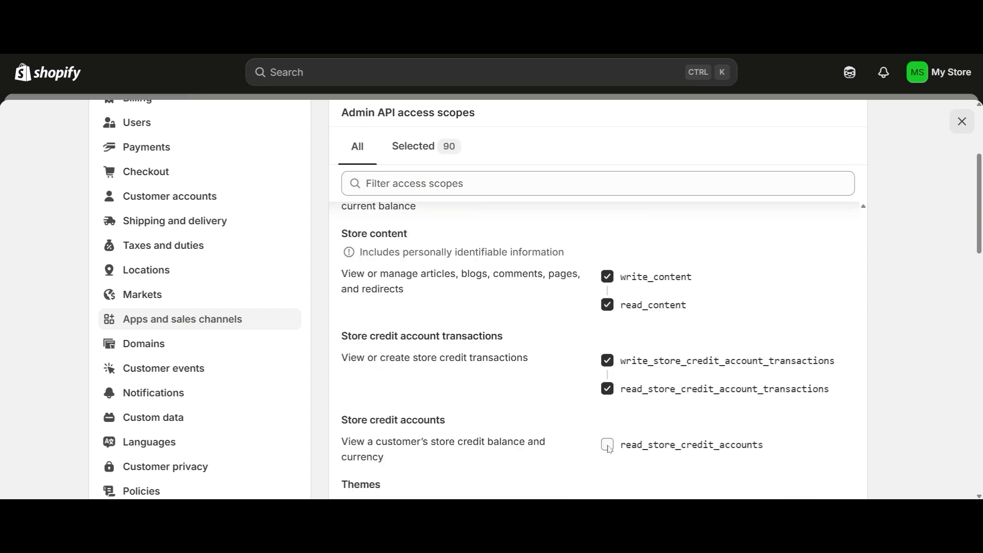
click(606, 445)
scroll(607, 425, down, 2)
click(608, 491)
scroll(607, 481, down, 2)
click(606, 478)
scroll(606, 466, down, 2)
click(607, 461)
scroll(607, 440, down, 2)
click(607, 432)
- Grant app proxy, cash tracking, companies, customer data, delivery, inventory transfers, markets_home and privacy_settings scopes
scroll(611, 461, down, 2)
click(608, 471)
scroll(609, 466, down, 3)
click(606, 404)
scroll(607, 420, down, 1)
click(608, 435)
scroll(607, 437, down, 2)
click(607, 441)
scroll(605, 441, down, 1)
click(607, 440)
scroll(607, 440, down, 2)
click(607, 440)
scroll(606, 441, down, 2)
click(607, 440)
scroll(607, 441, down, 2)
click(606, 440)
scroll(605, 441, down, 2)
click(607, 429)
scroll(606, 435, down, 1)
click(606, 432)
scroll(607, 438, down, 2)
click(607, 436)
click(607, 418)
scroll(607, 420, down, 1)
click(607, 421)
scroll(607, 425, down, 1)
click(606, 436)
scroll(606, 438, down, 2)
click(607, 416)
scroll(607, 417, down, 1)
click(607, 419)
scroll(612, 376, down, 2)
click(608, 370)
scroll(608, 379, down, 1)
click(607, 391)
scroll(607, 391, down, 1)
click(608, 395)
scroll(608, 393, down, 1)
click(608, 389)
scroll(609, 392, down, 2)
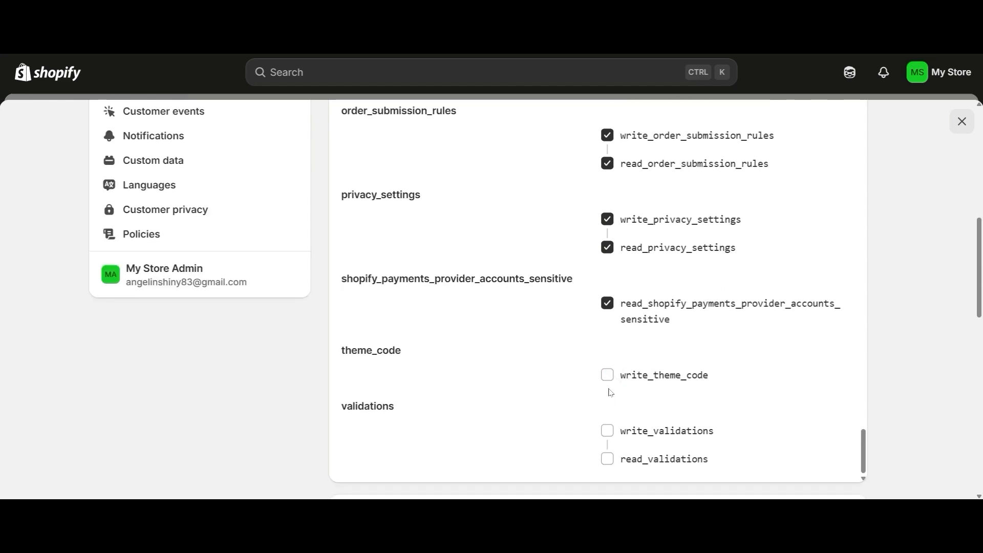
- Grant write and read validations, save the 141 selected scopes, and go to the app's API credentials
click(607, 431)
scroll(611, 432, down, 10)
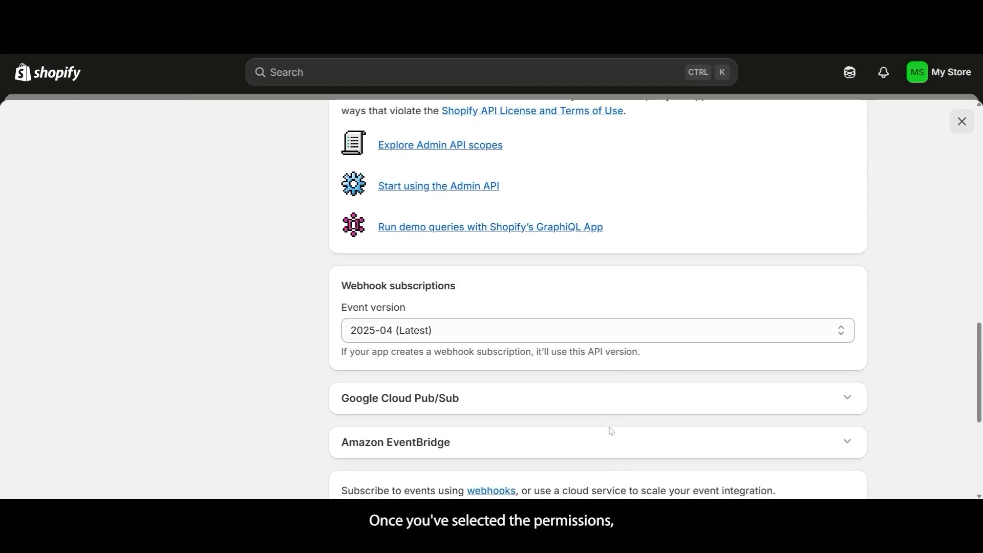
scroll(612, 431, down, 3)
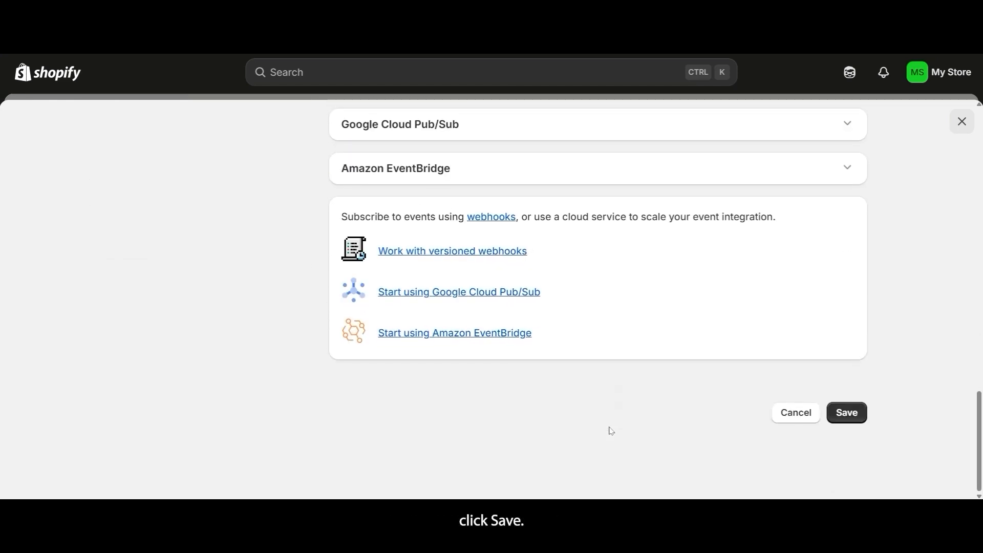
click(855, 417)
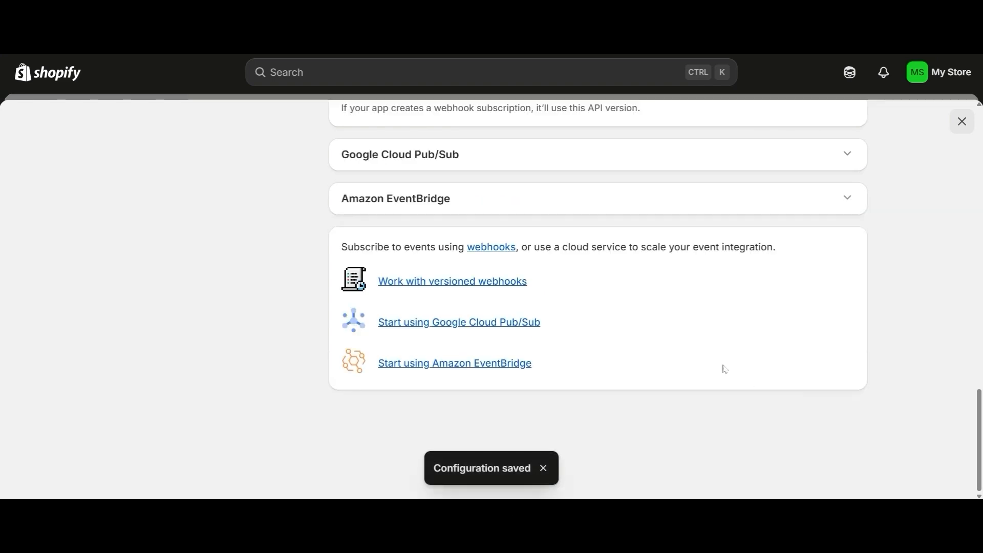
scroll(725, 369, up, 8)
scroll(725, 369, up, 10)
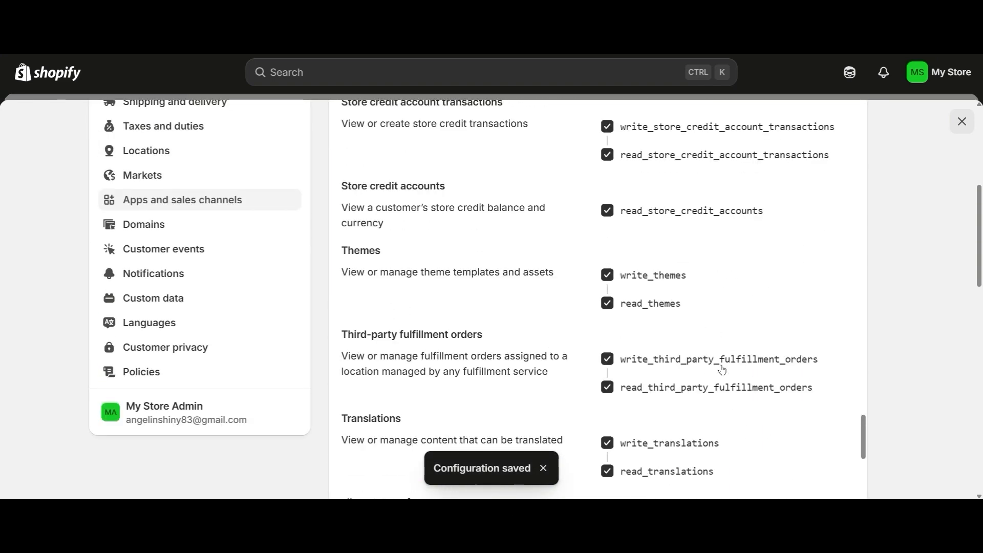
scroll(721, 369, up, 10)
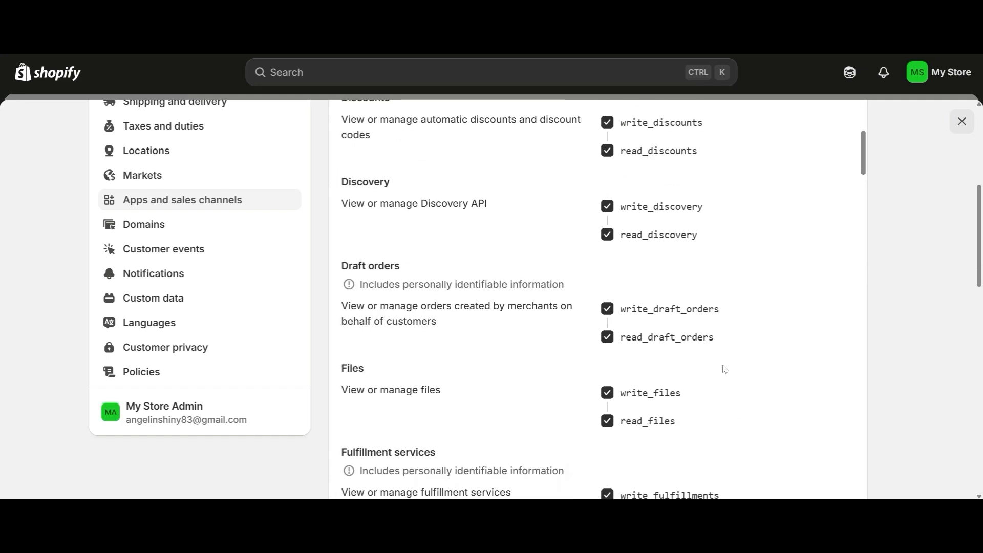
scroll(724, 368, up, 10)
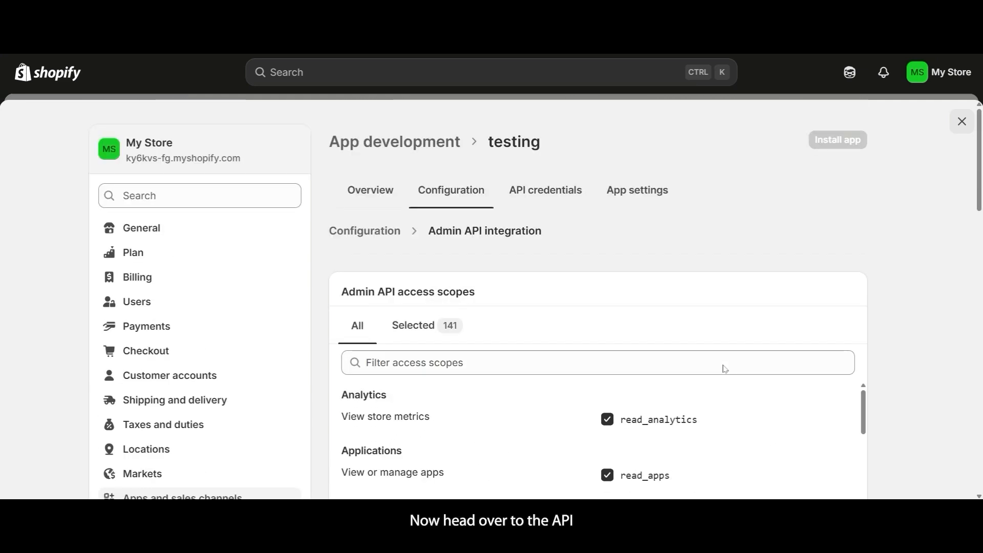
click(577, 194)
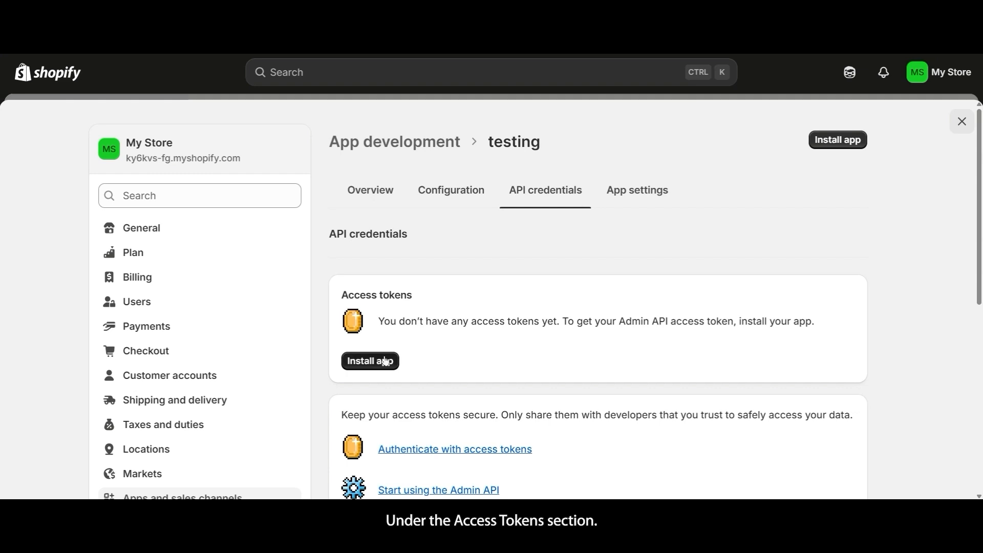
- Install the testing app on the Shopify store, then reveal and copy its Admin API access token
click(386, 362)
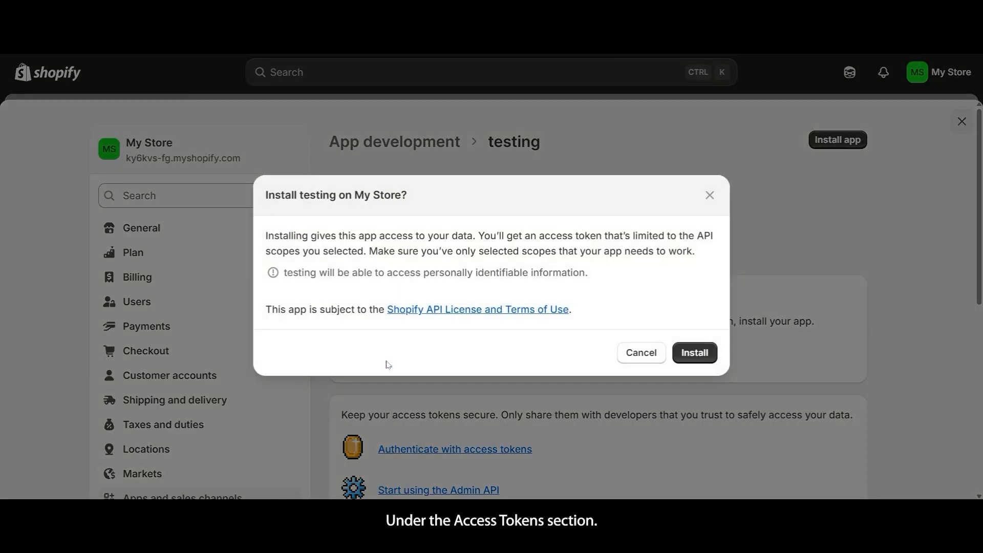
click(676, 361)
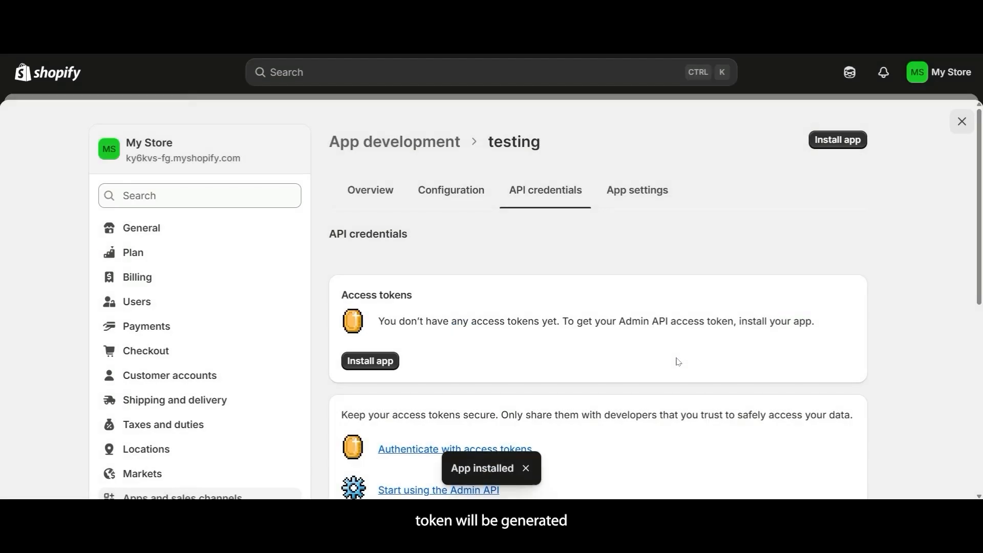
scroll(678, 362, down, 2)
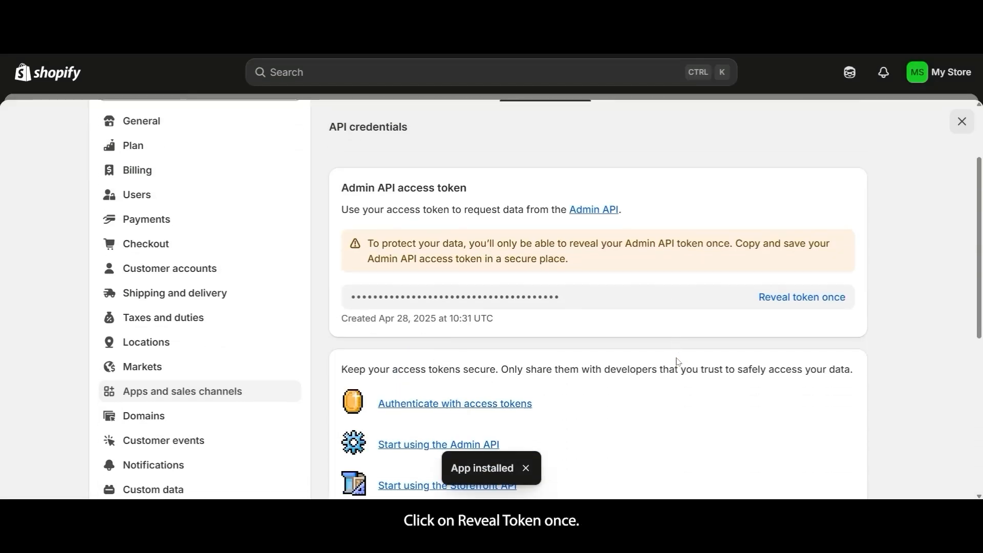
click(796, 296)
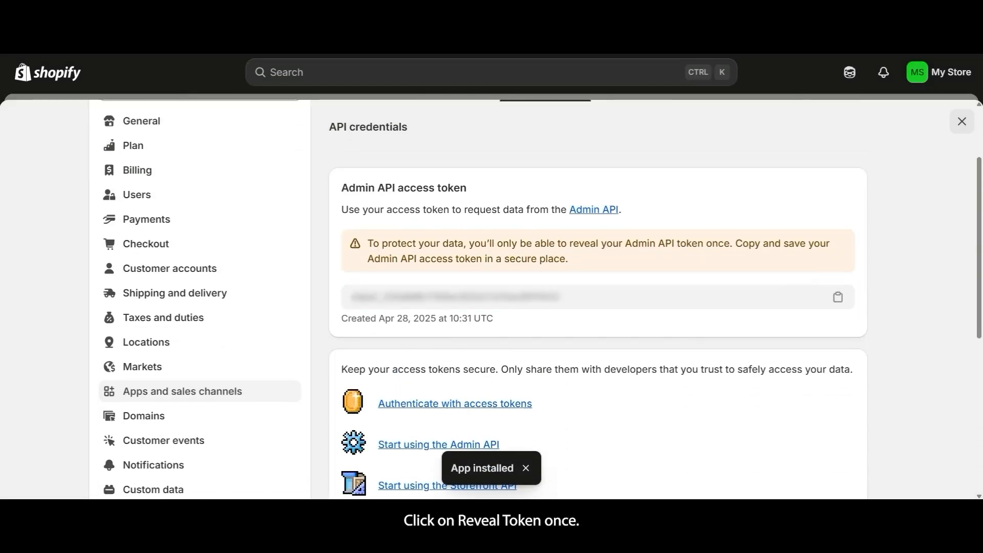
click(837, 297)
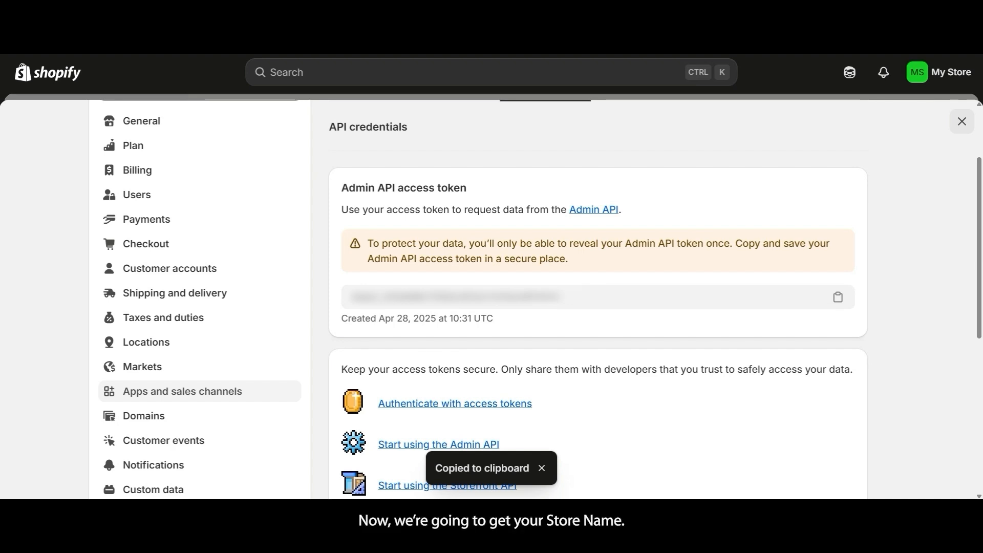
scroll(930, 403, up, 3)
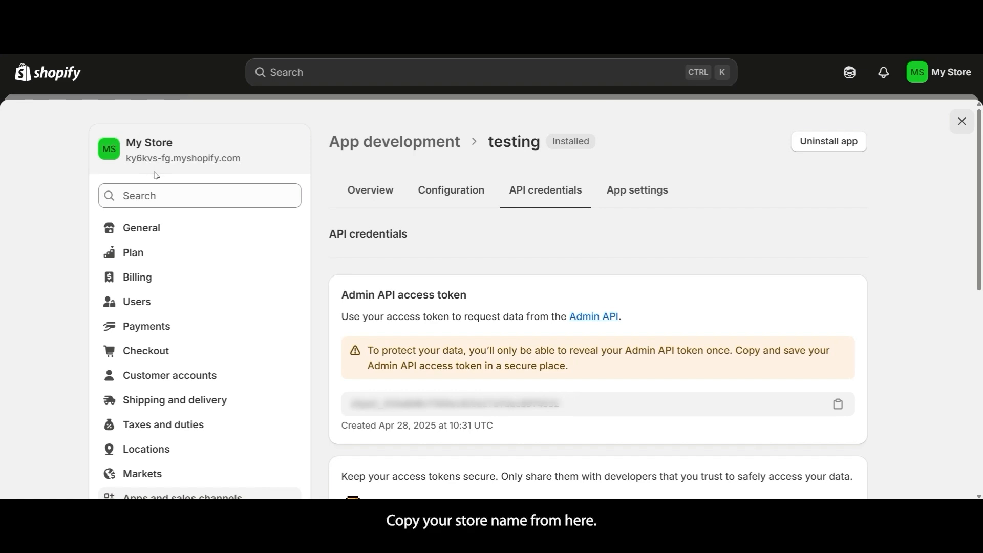
- Copy the store name from the myshopify domain and return to the WordPress window
drag(124, 158, 171, 159)
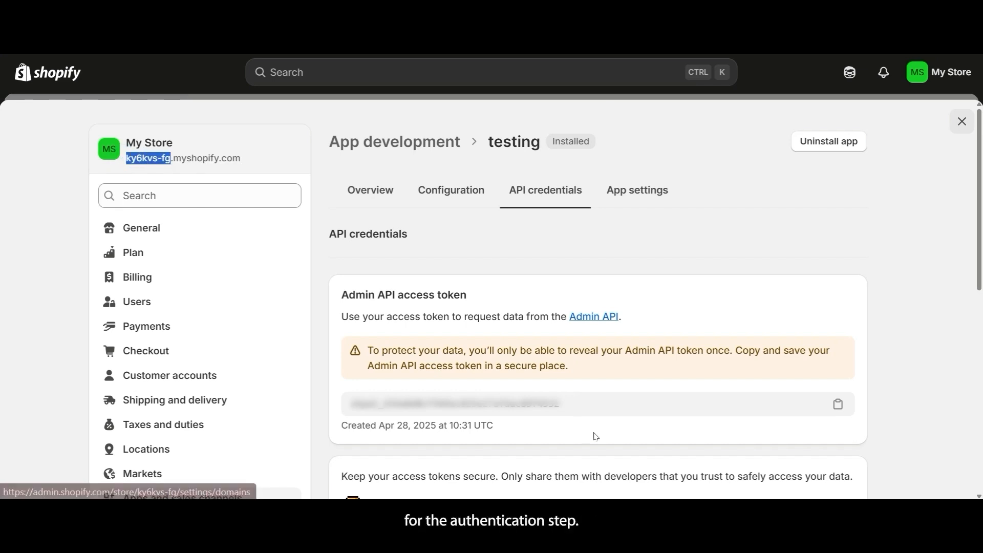
key(alt+Tab)
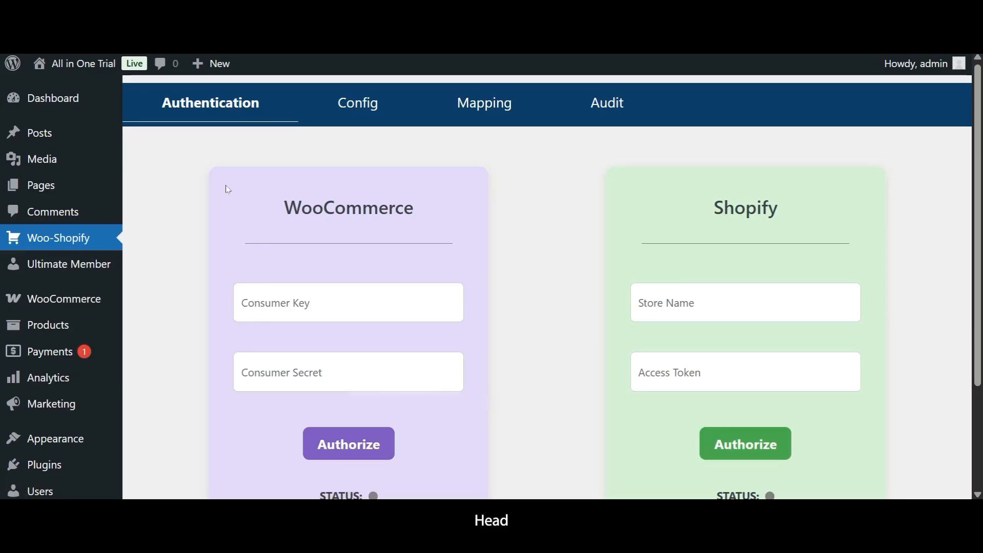
- Paste the WooCommerce consumer key and consumer secret into their fields
scroll(230, 194, down, 1)
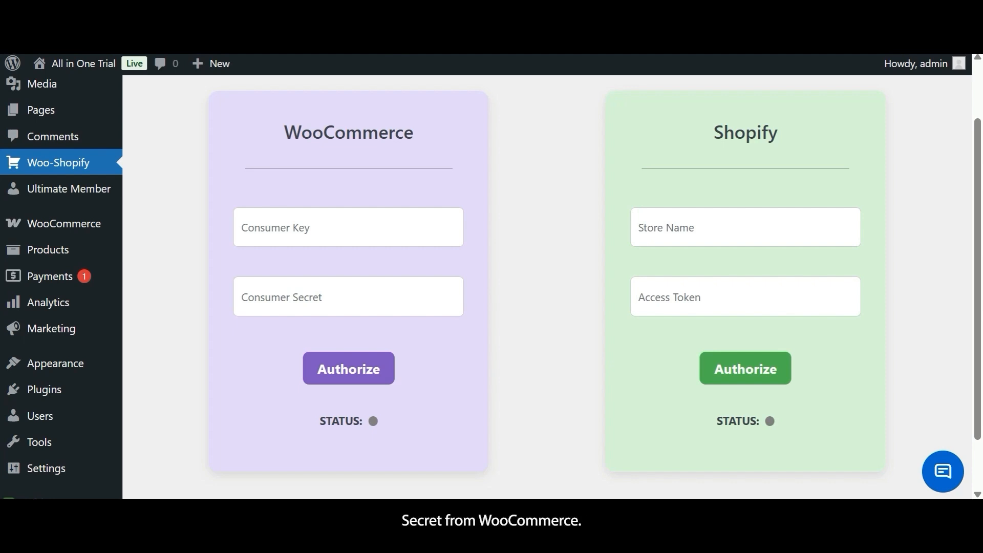
click(233, 237)
key(ctrl+v)
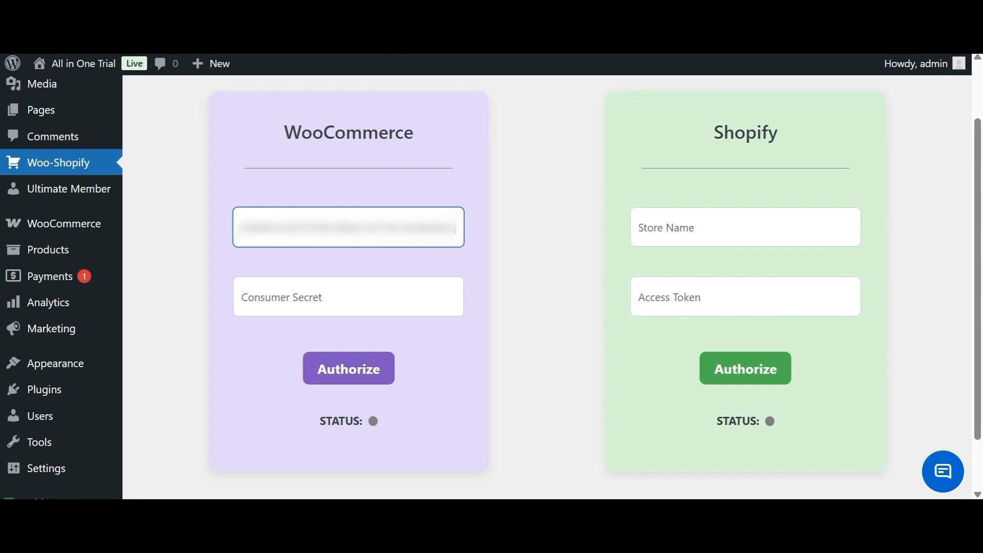
click(142, 239)
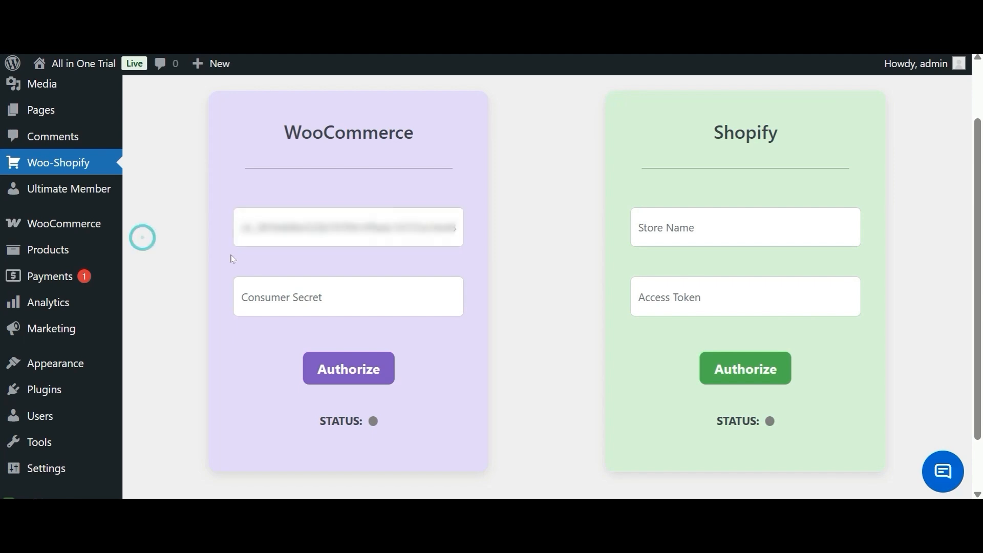
click(292, 291)
key(ctrl+v)
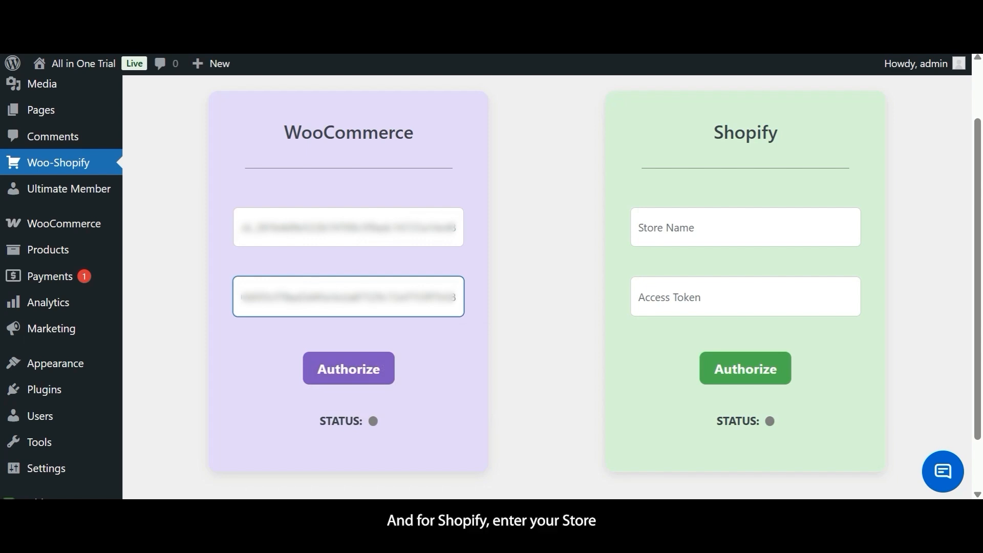
click(154, 287)
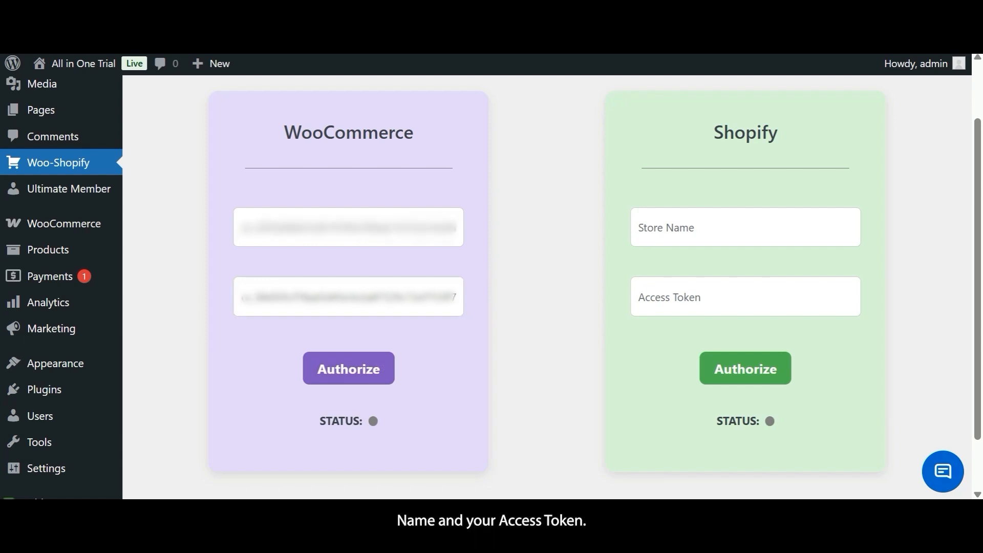
- Paste the Shopify access token and store name, then authorize the WooCommerce connection
click(135, 264)
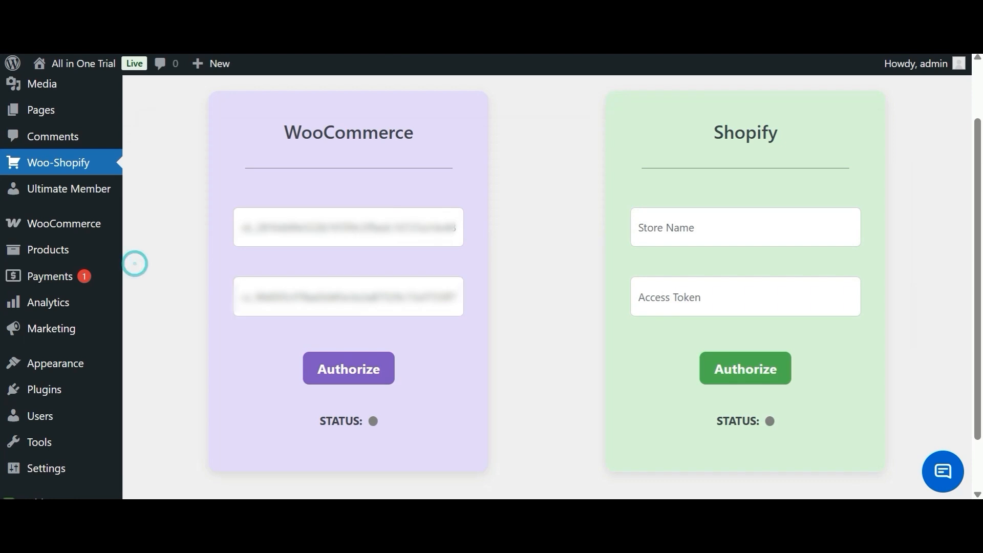
click(667, 300)
key(ctrl+v)
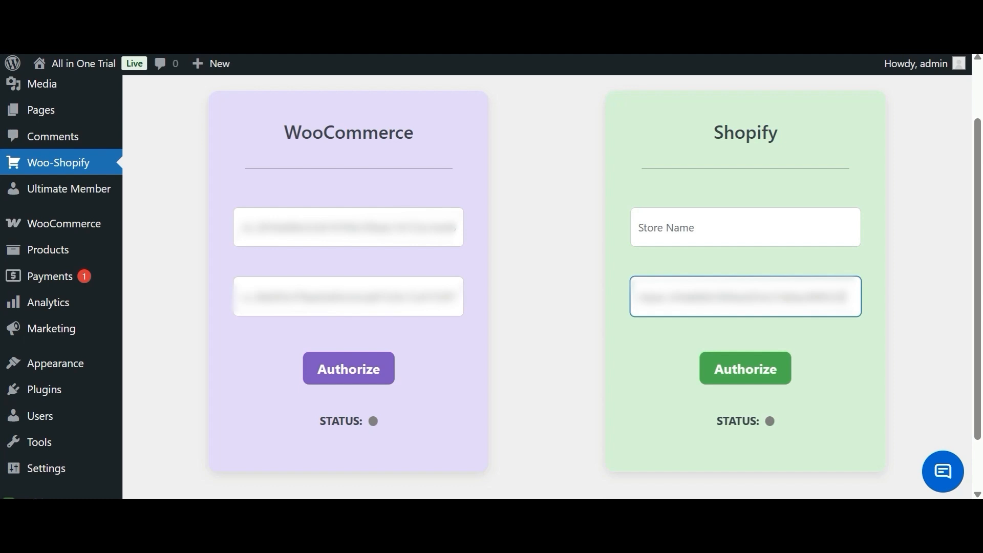
click(946, 218)
click(738, 232)
key(ctrl+v)
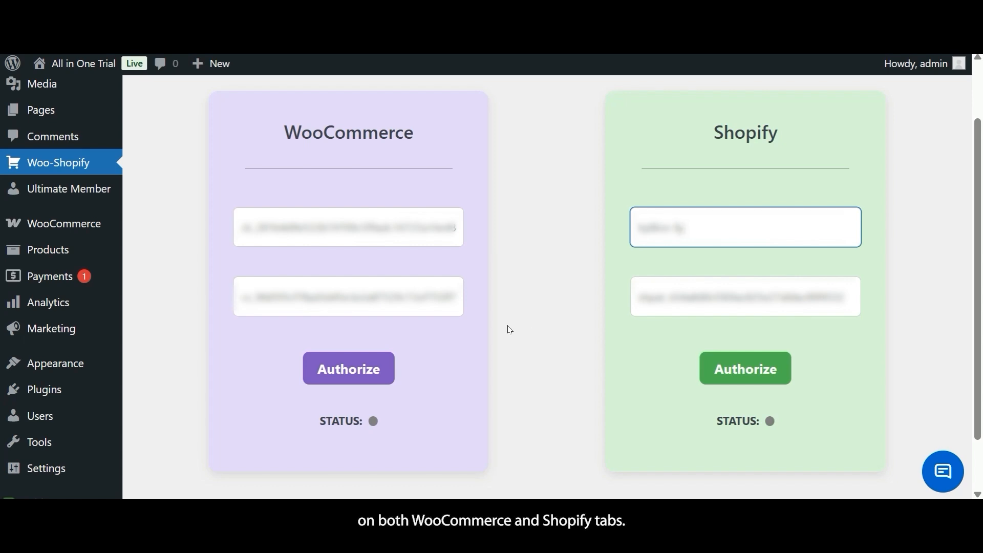
click(372, 370)
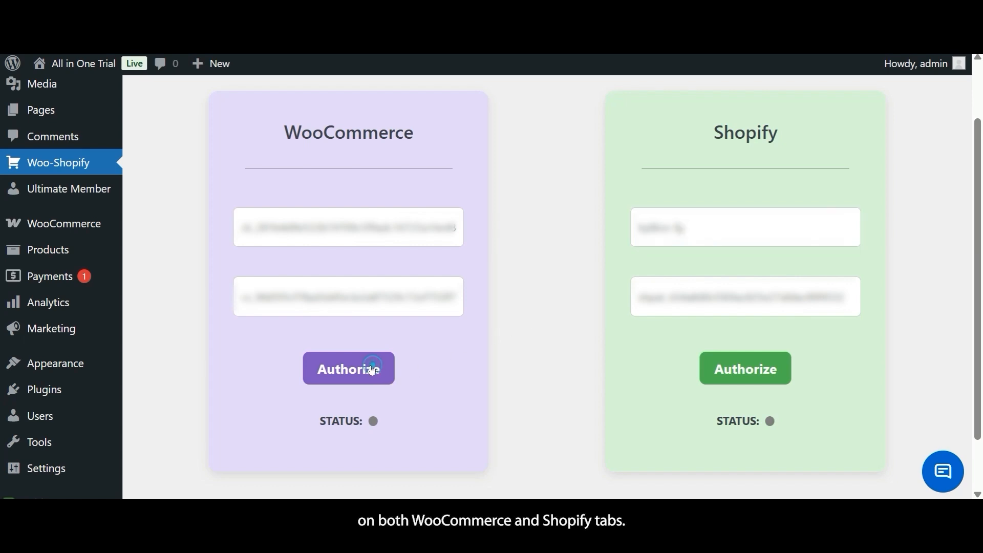
- Authorize the Shopify connection and check that both status dots are green
click(756, 371)
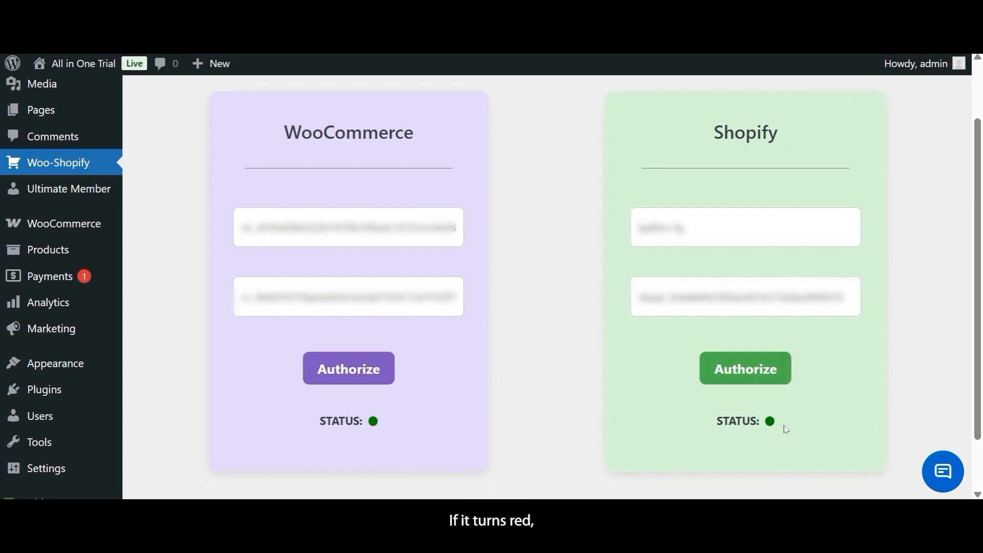
scroll(640, 444, down, 1)
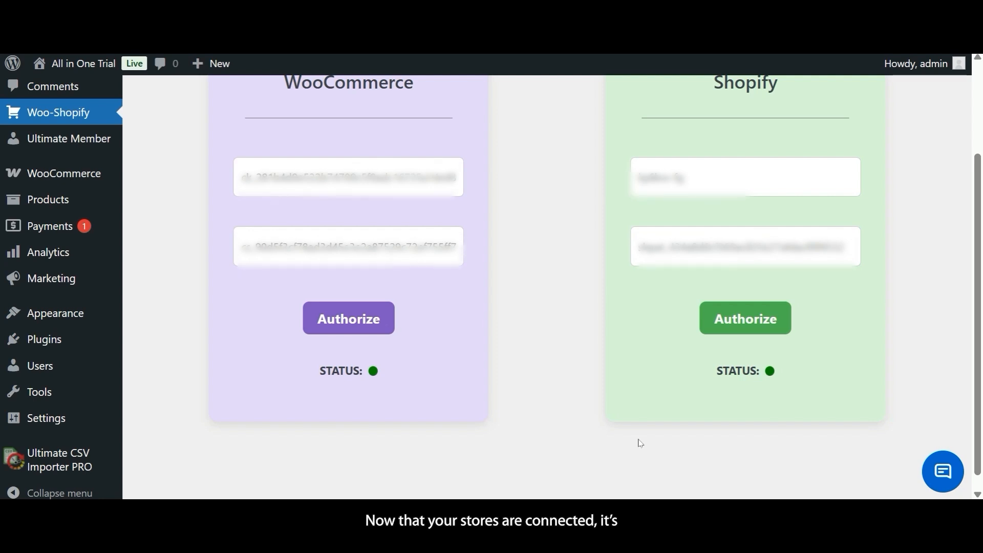
scroll(640, 443, up, 3)
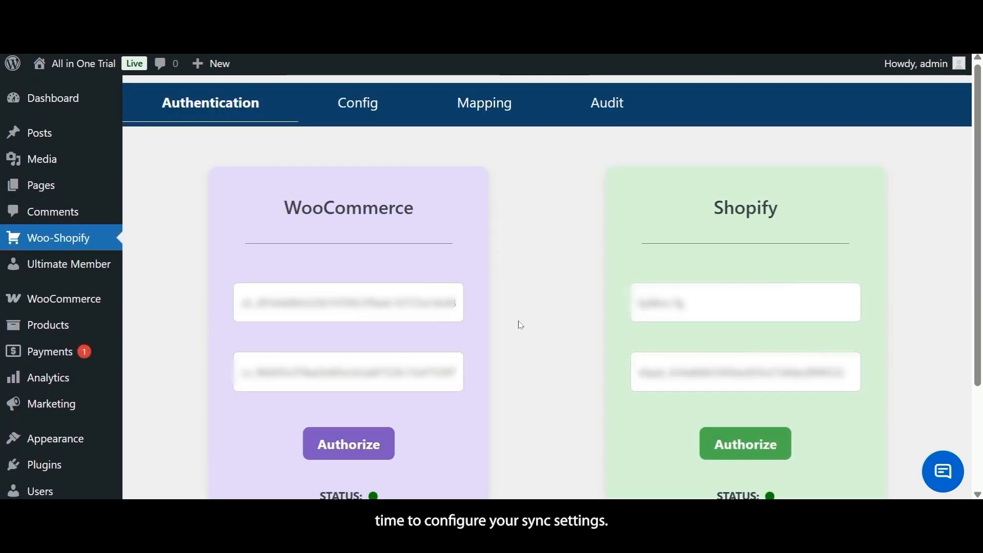